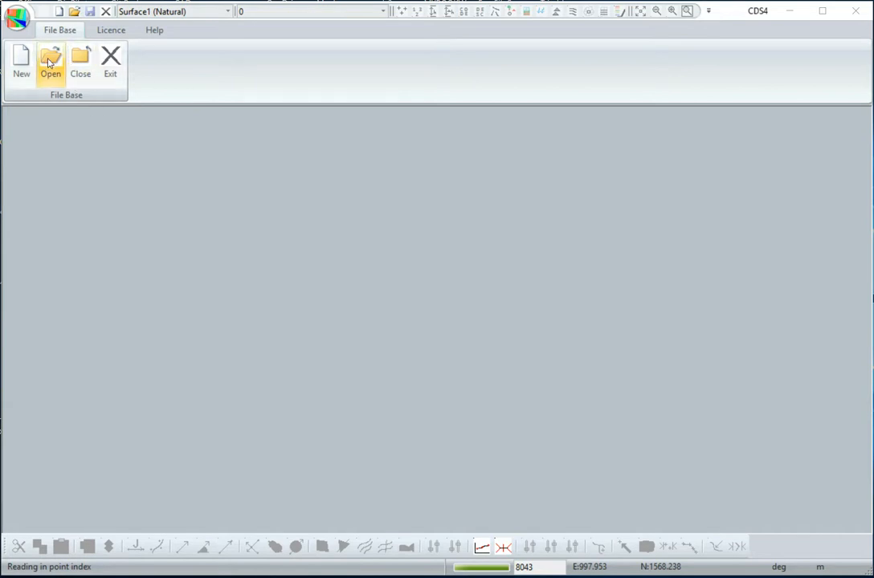
- Open the database file cl1.cdsdat from the cds4 folder
left_click(48, 64)
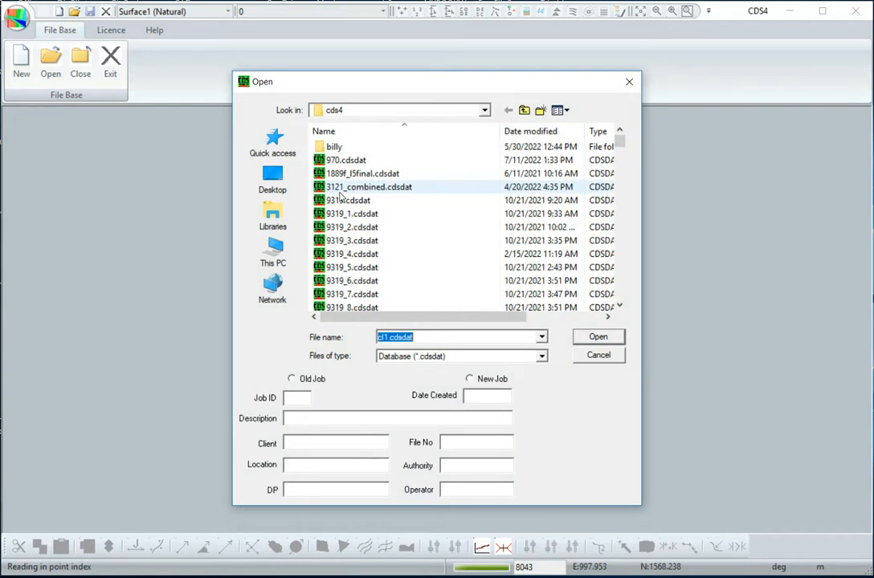
scroll(340, 199, "down", 3)
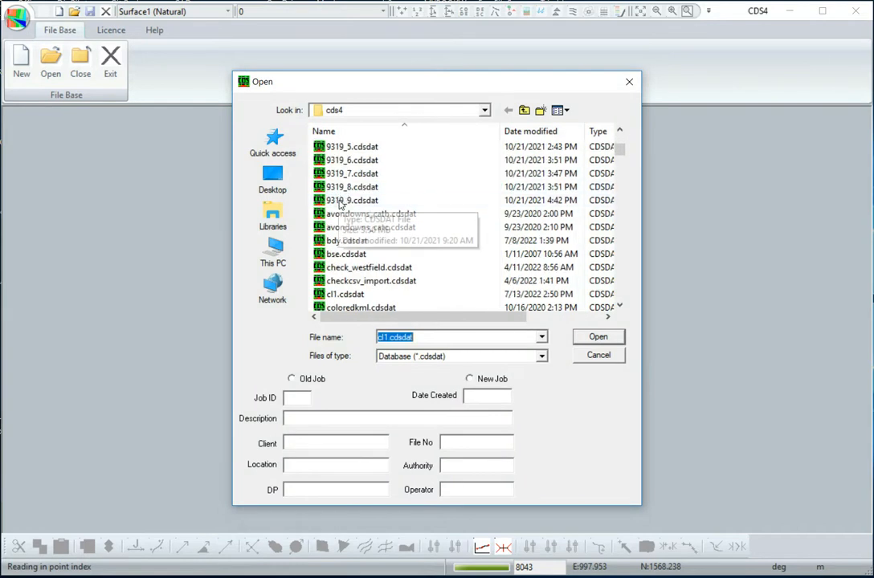
scroll(339, 203, "down", 1)
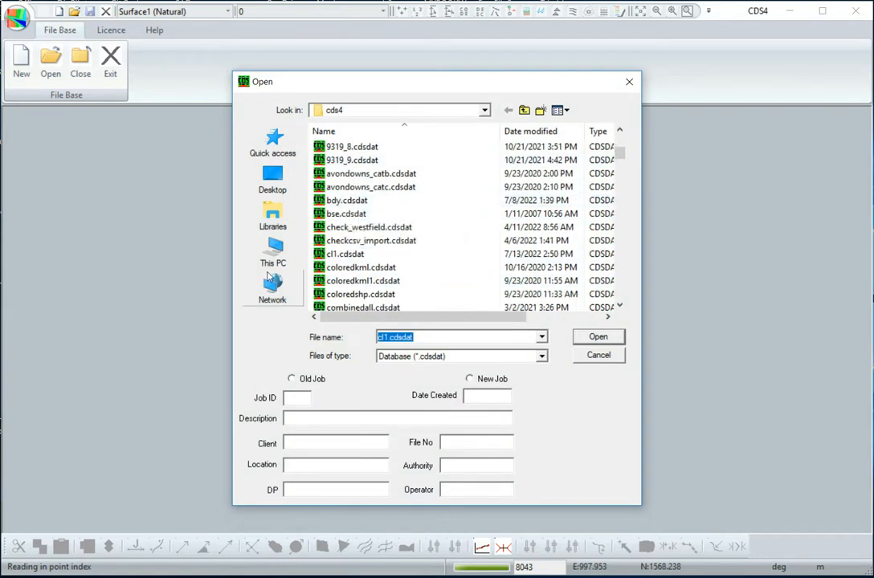
left_click(346, 254)
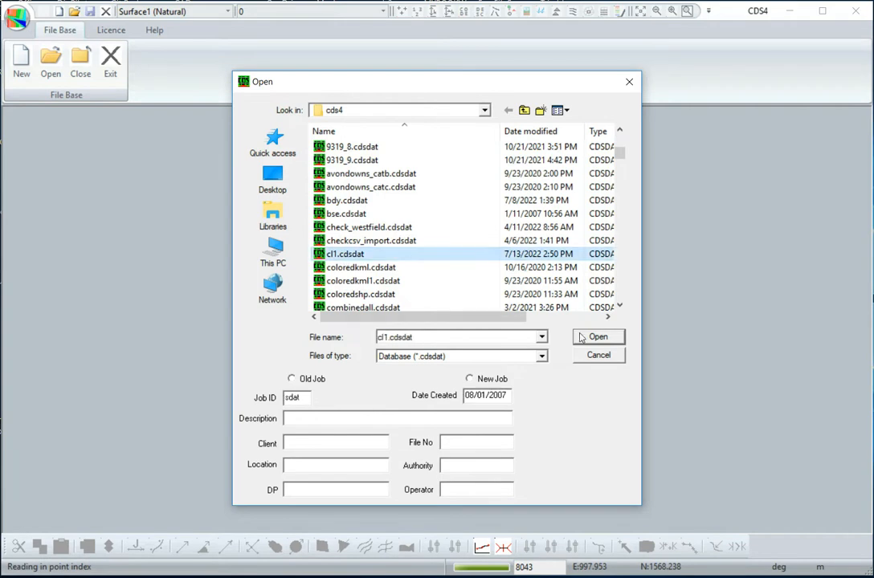
left_click(595, 337)
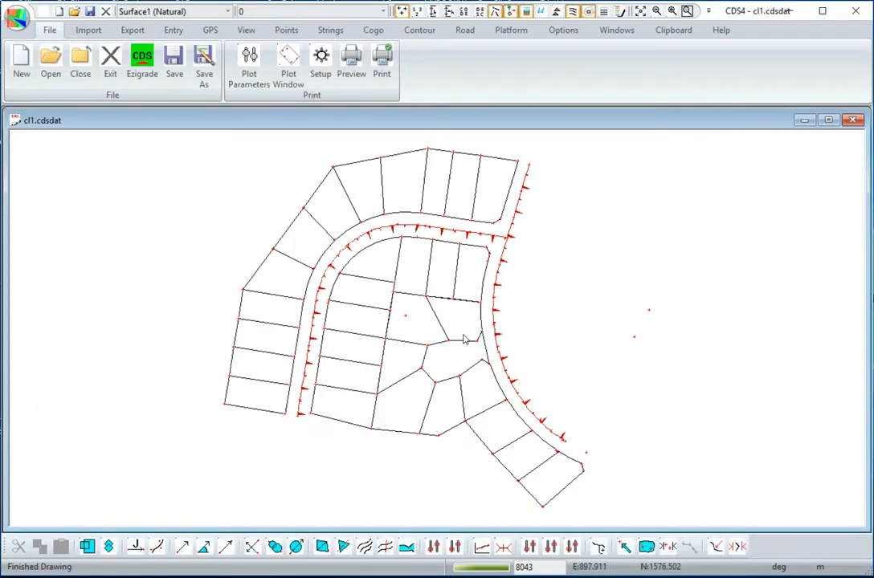
scroll(506, 347, "up", 1)
scroll(513, 348, "up", 2)
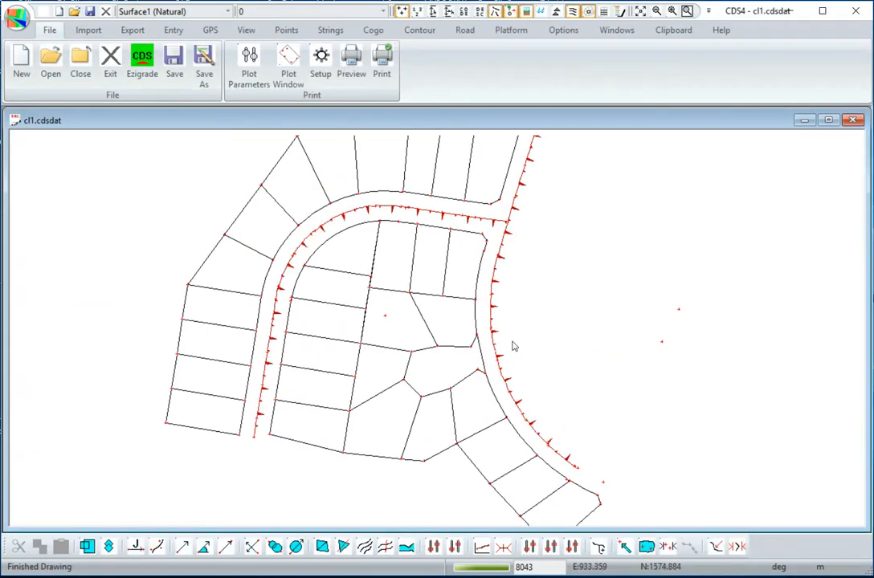
scroll(513, 348, "down", 1)
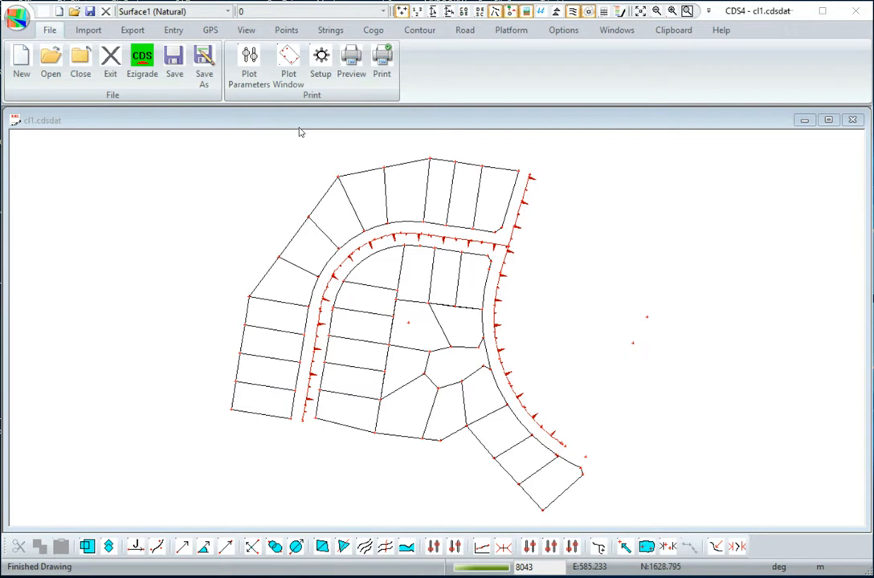
- Enable fill for the villas layer in the string attributes, choose bright green as its fill colour, and apply it to the drawing
left_click(329, 30)
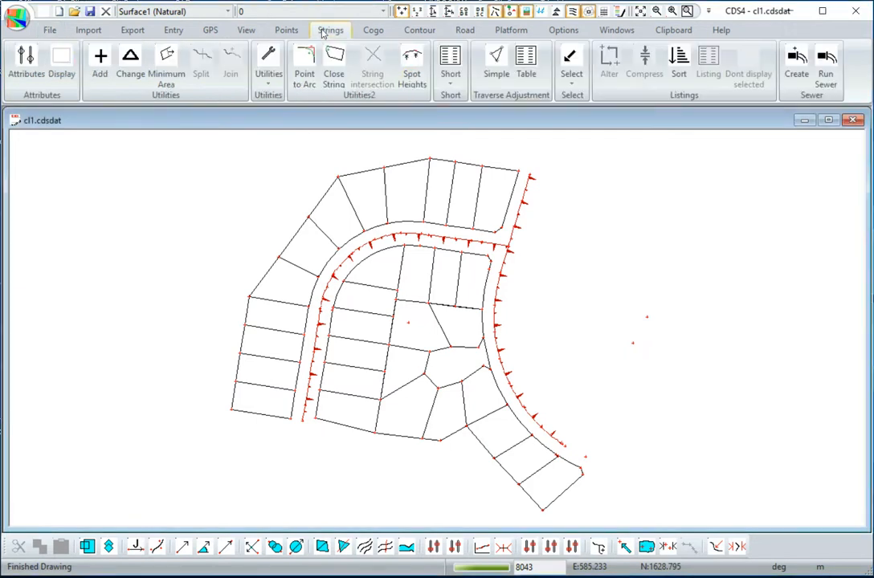
left_click(29, 60)
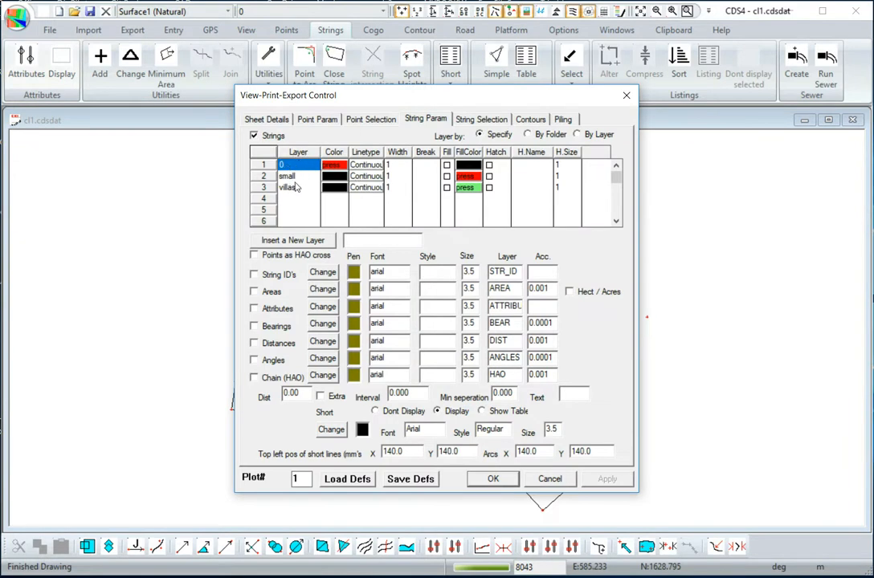
mouse_move(412, 99)
left_mouse_down()
mouse_move(730, 147)
mouse_move(678, 120)
mouse_move(716, 100)
left_mouse_up()
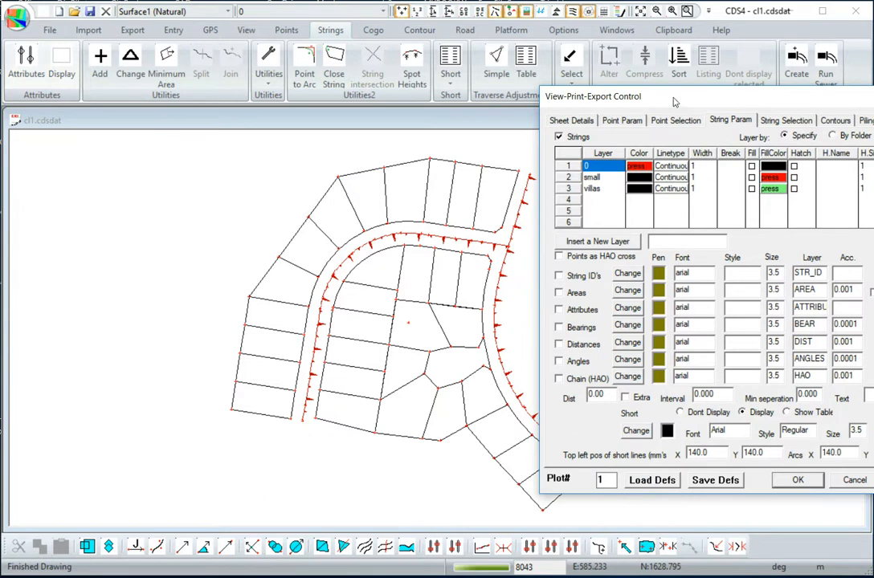
left_click_drag(683, 96, 714, 47)
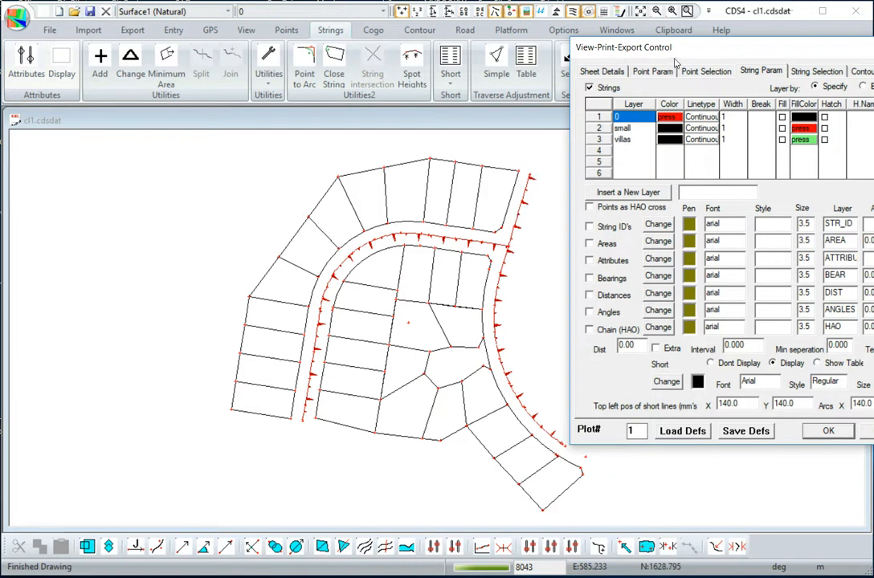
left_click_drag(718, 50, 699, 47)
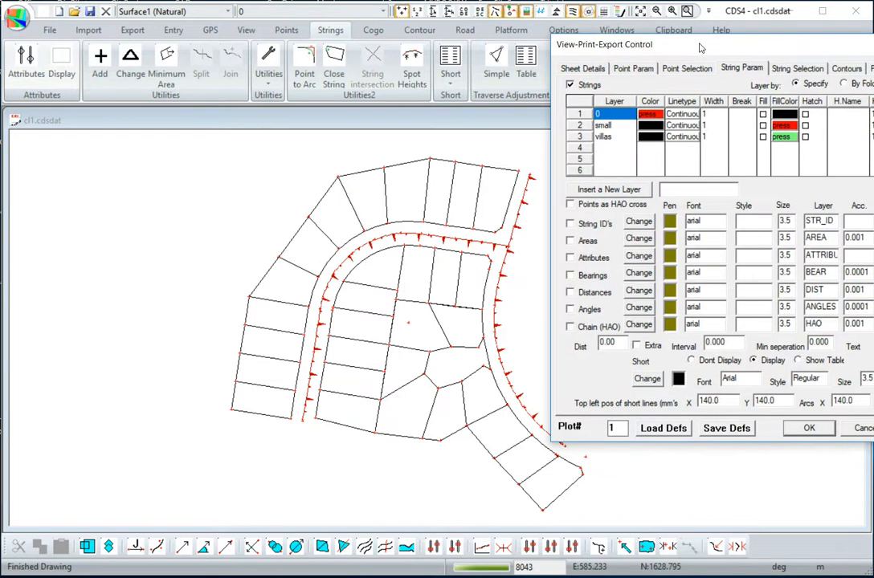
left_click(762, 138)
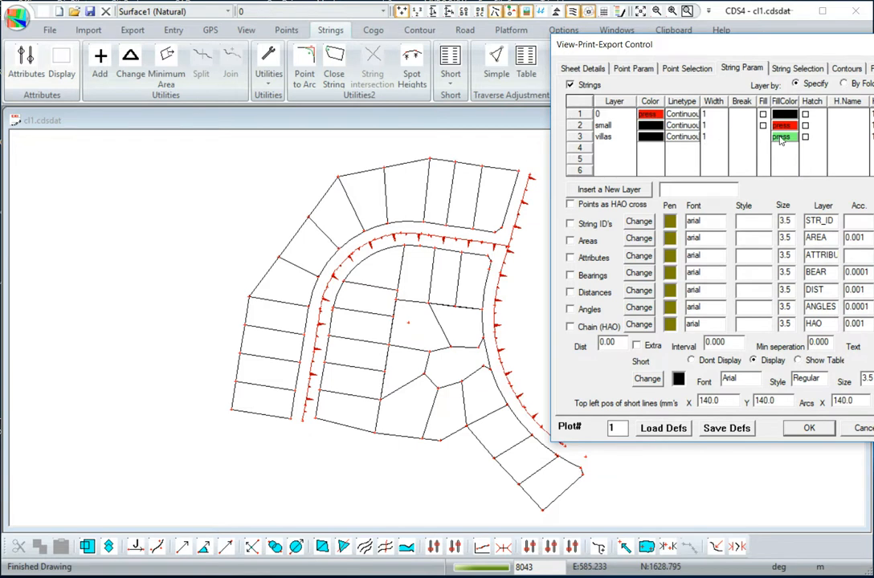
left_click(780, 139)
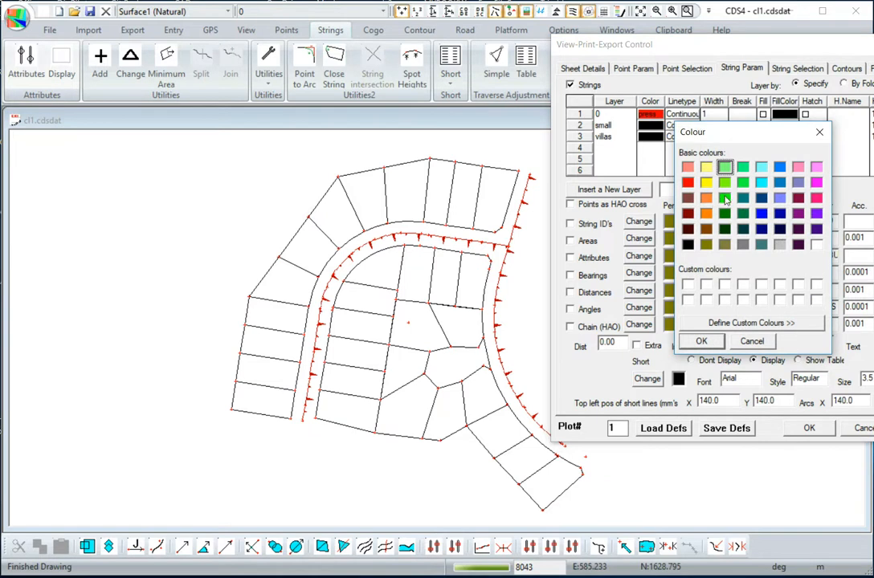
left_click(701, 341)
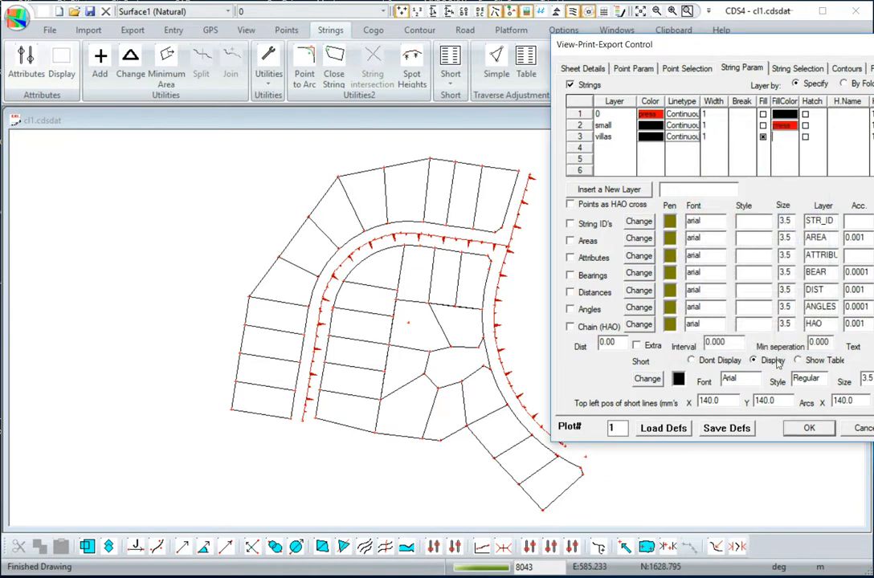
left_click(809, 429)
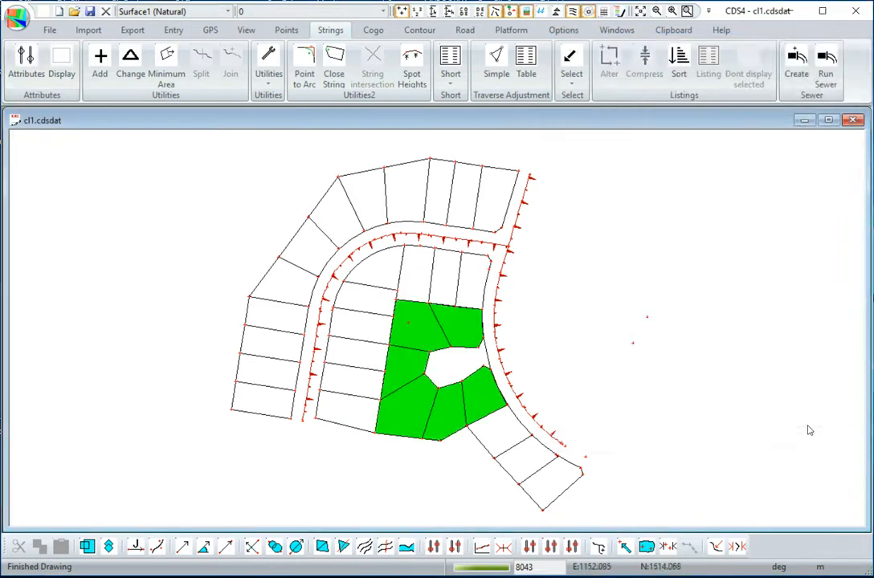
- Turn on String ID labels for strings on layer 0 with a text size of 4
scroll(439, 341, "up", 1)
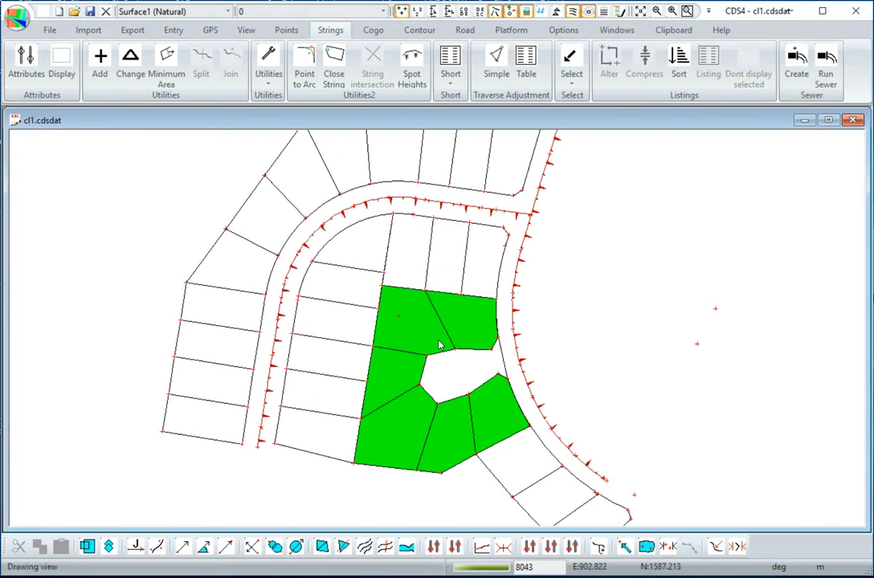
scroll(447, 353, "up", 2)
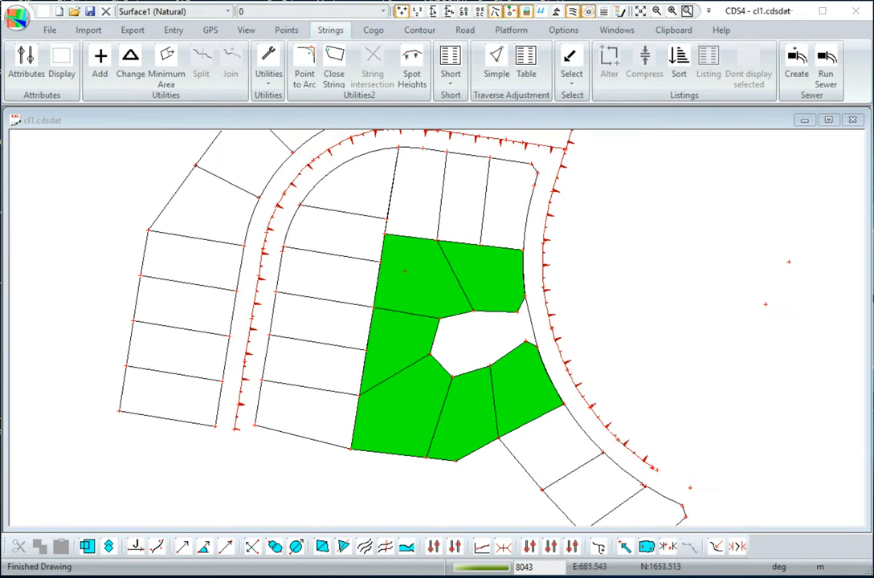
left_click(26, 58)
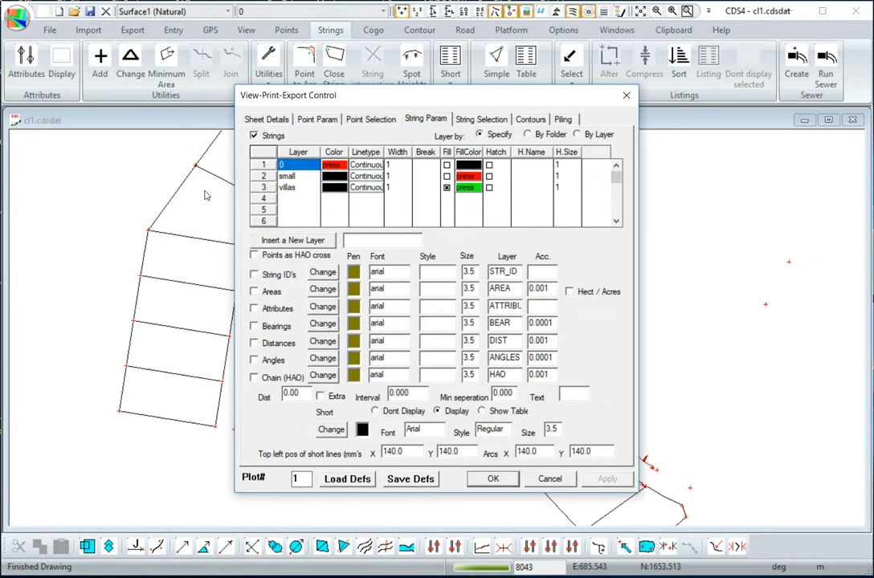
left_click(253, 276)
left_click(283, 176)
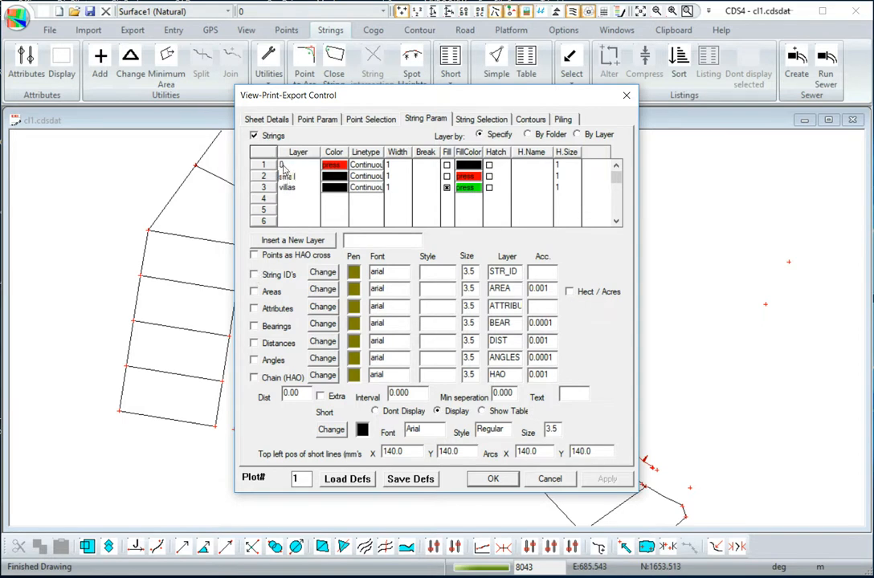
left_click(254, 274)
type("4")
left_click(493, 479)
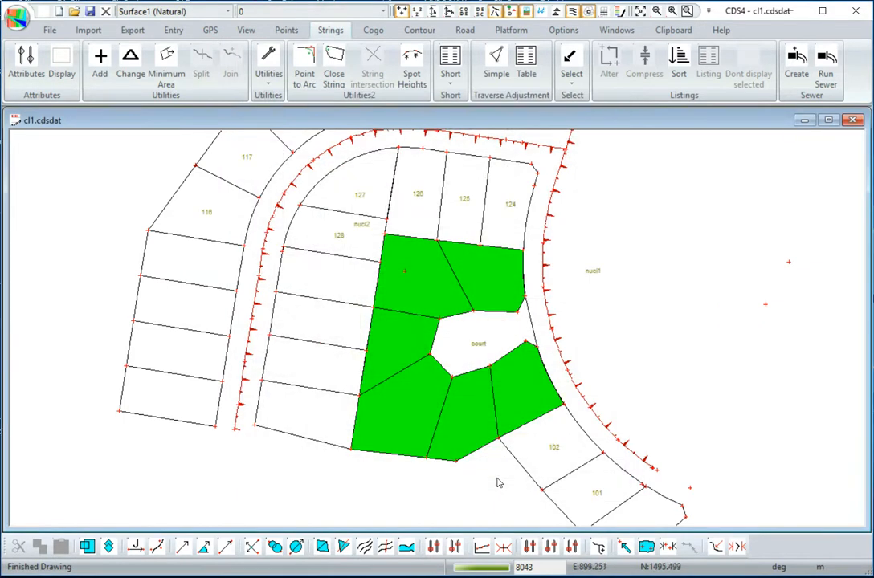
- Turn on bearing labels for strings on layer 0 in the string attributes
middle_click_drag(334, 307, 325, 330)
scroll(325, 330, "down", 3)
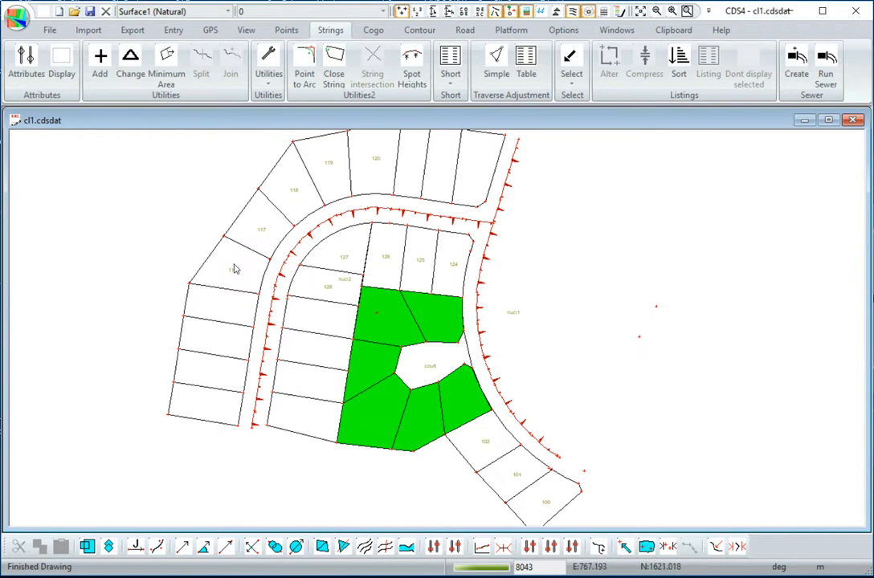
scroll(337, 187, "up", 1)
scroll(337, 187, "up", 1)
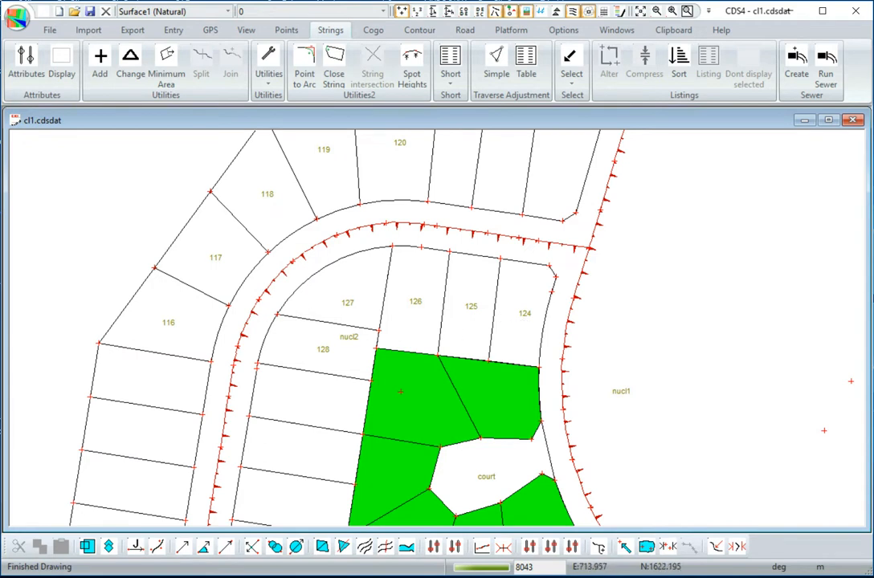
left_click(27, 56)
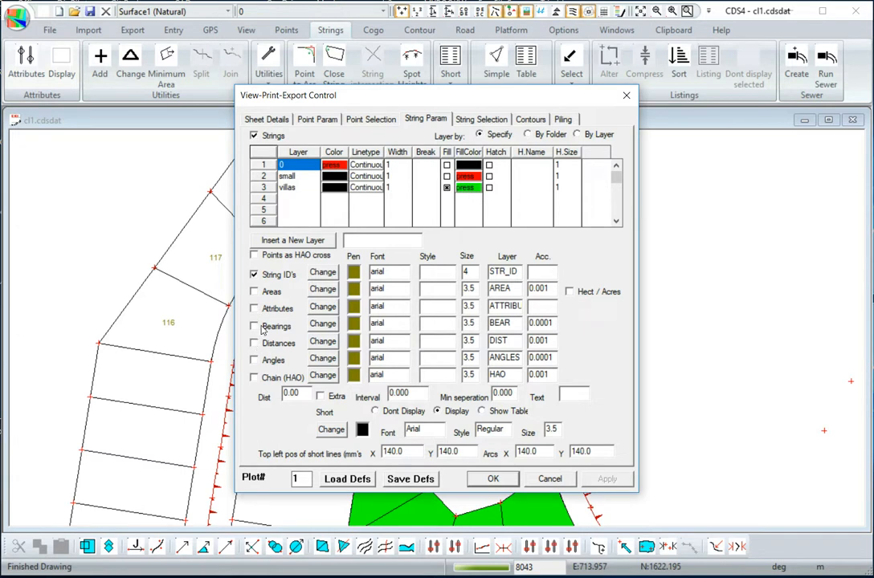
left_click(254, 326)
left_click(493, 480)
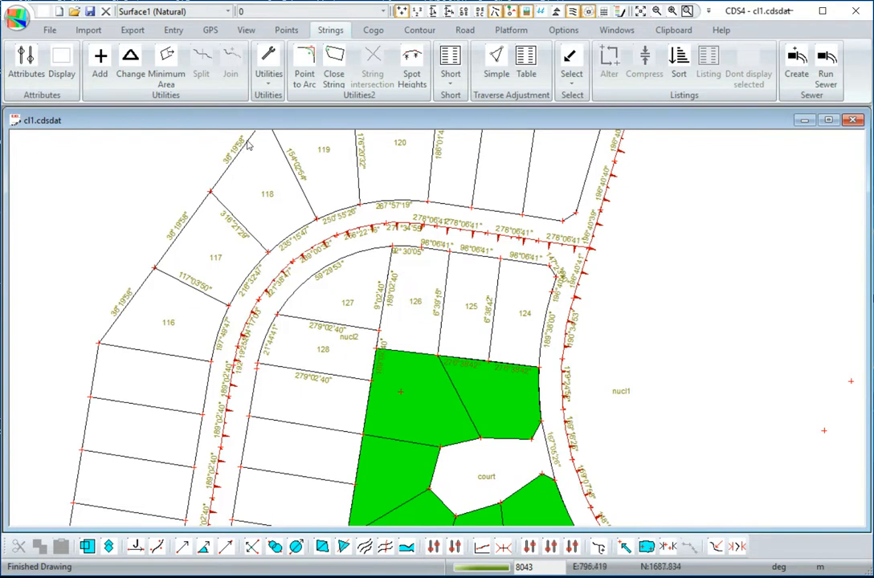
- Turn off the bearing labels for strings on layer 0
scroll(192, 244, "down", 2)
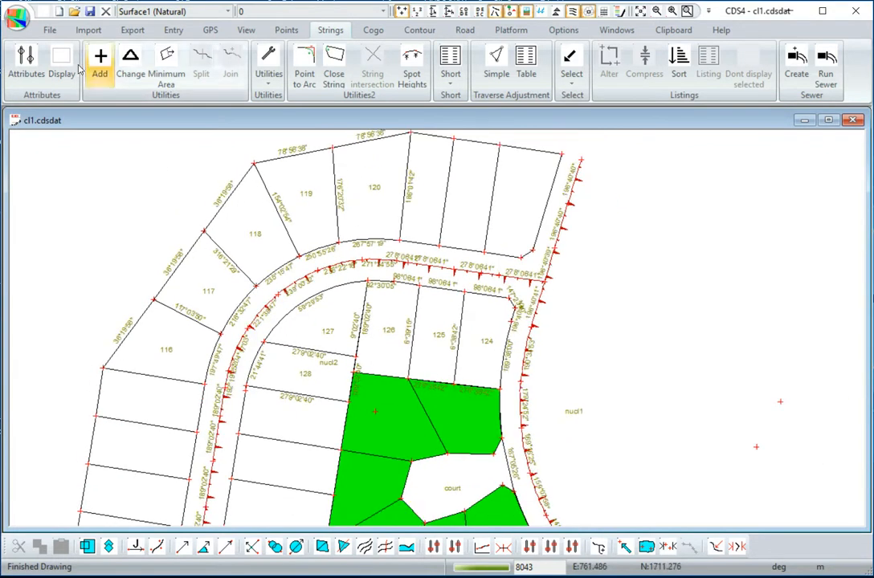
left_click(26, 60)
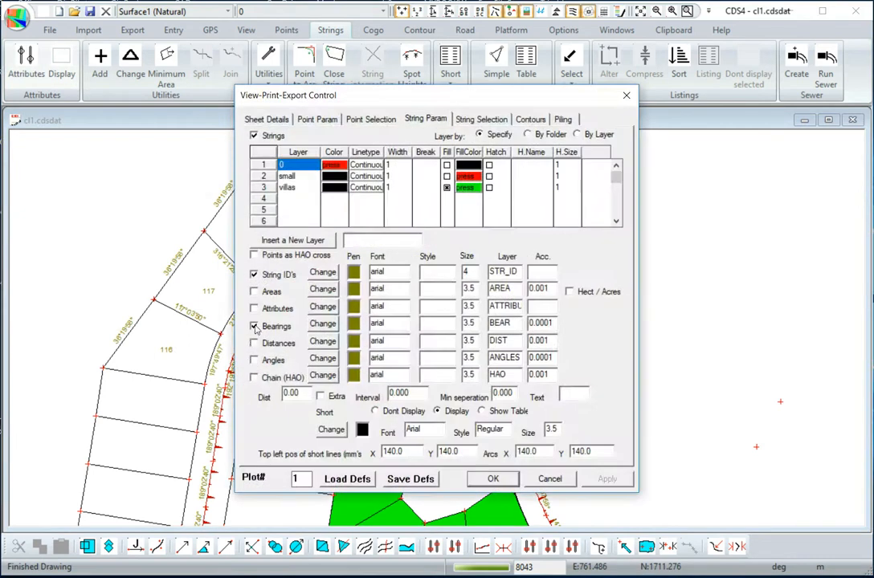
left_click(254, 326)
left_click(493, 480)
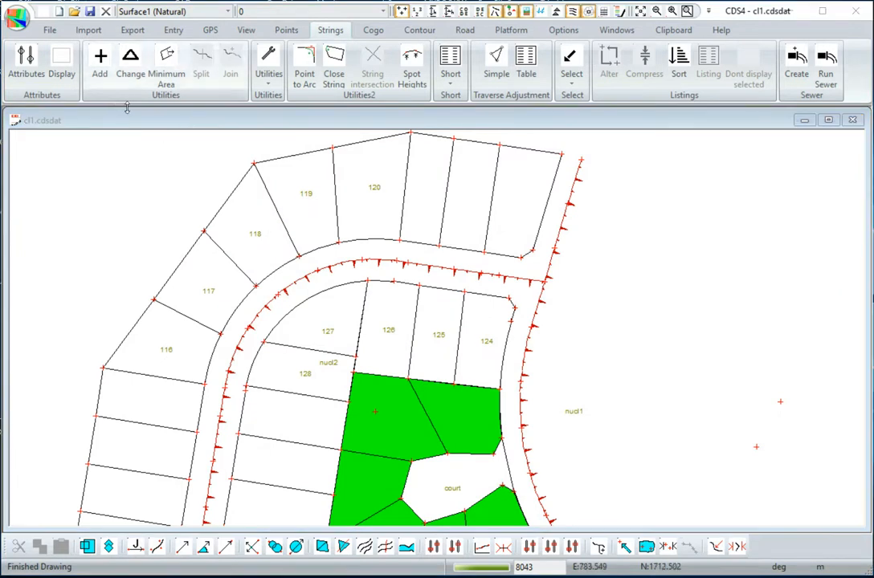
- Enable fill for the small layer in the string attributes, choose pink as its fill colour, and apply it to the drawing
left_click(27, 65)
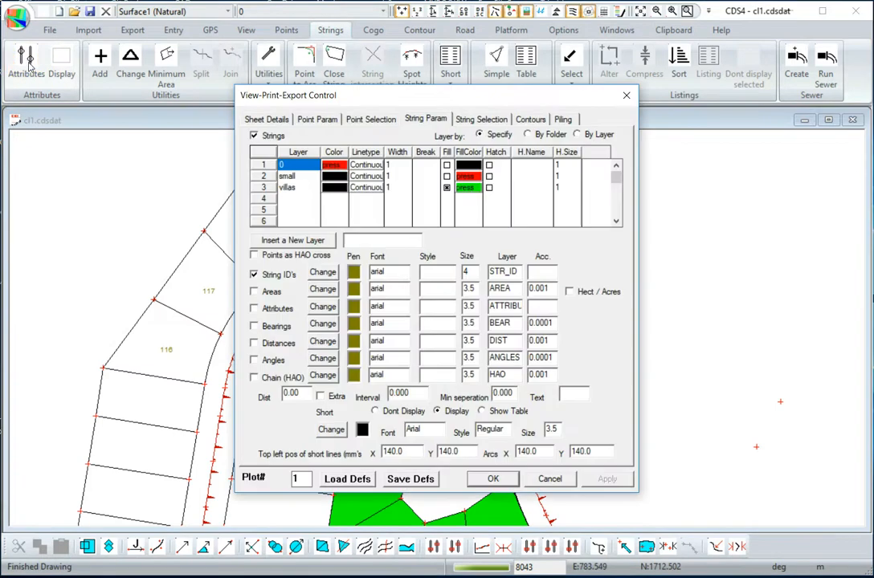
left_click(295, 177)
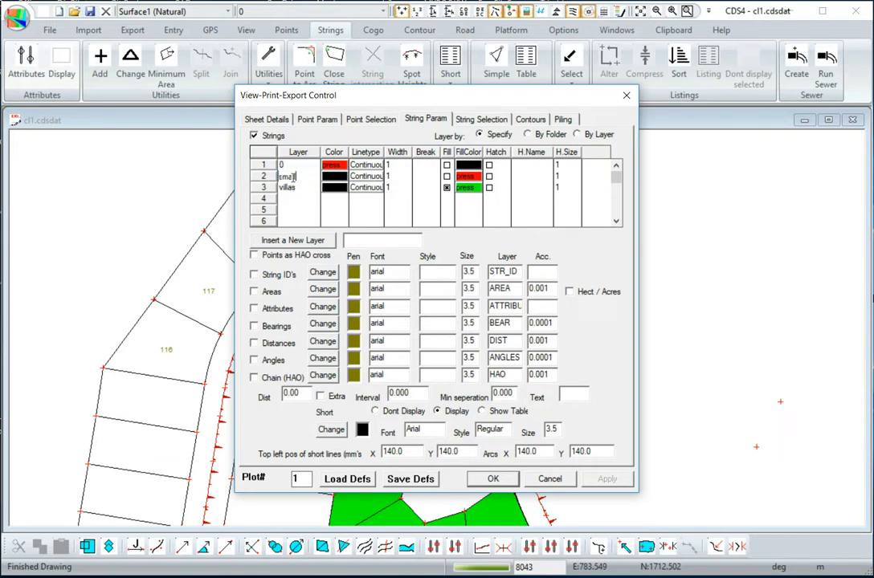
left_click(467, 179)
left_click(500, 250)
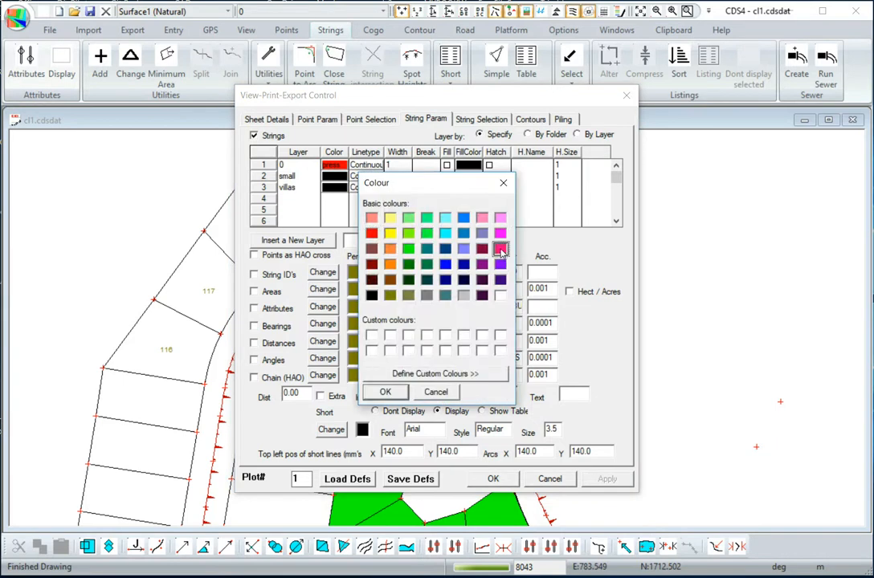
left_click(385, 392)
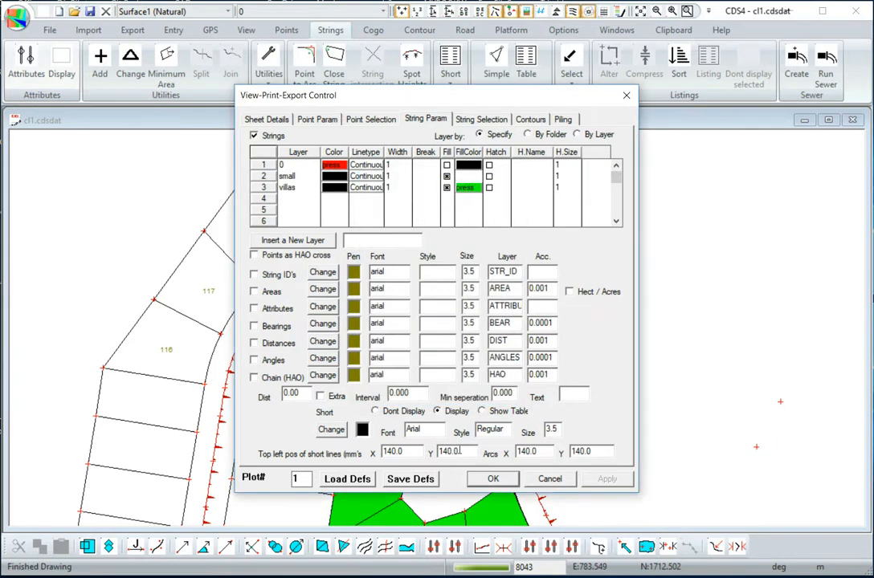
left_click(489, 479)
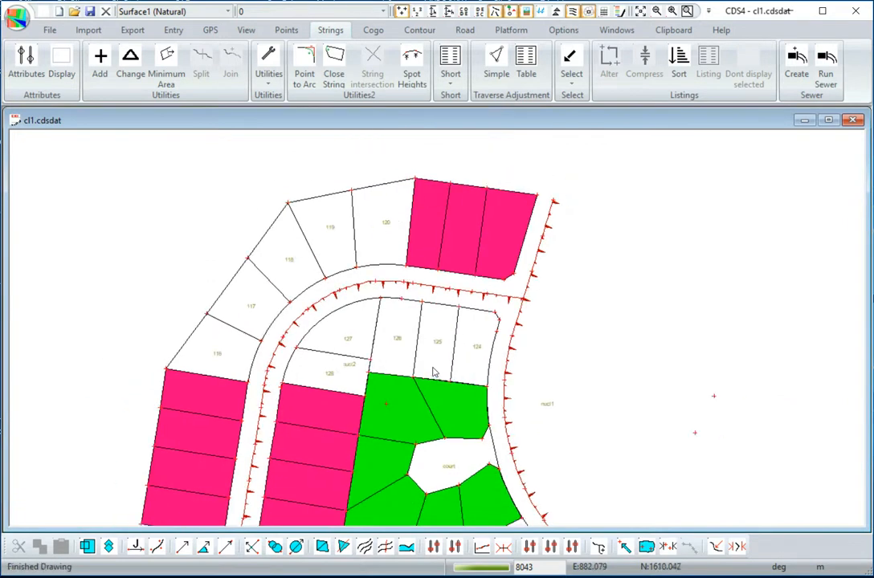
middle_click_drag(432, 380, 424, 332)
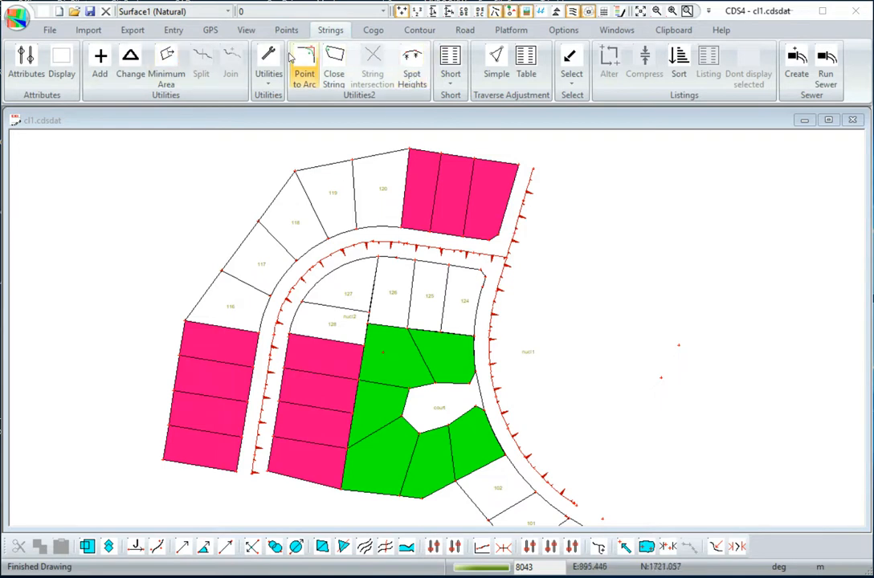
- Add a new layer named roads to the drawing's layer list
left_click(246, 30)
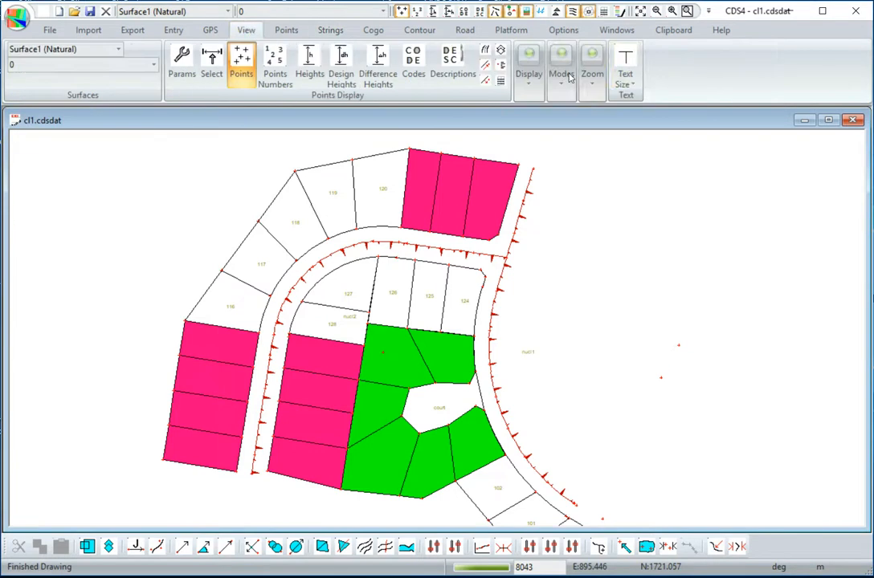
left_click(530, 86)
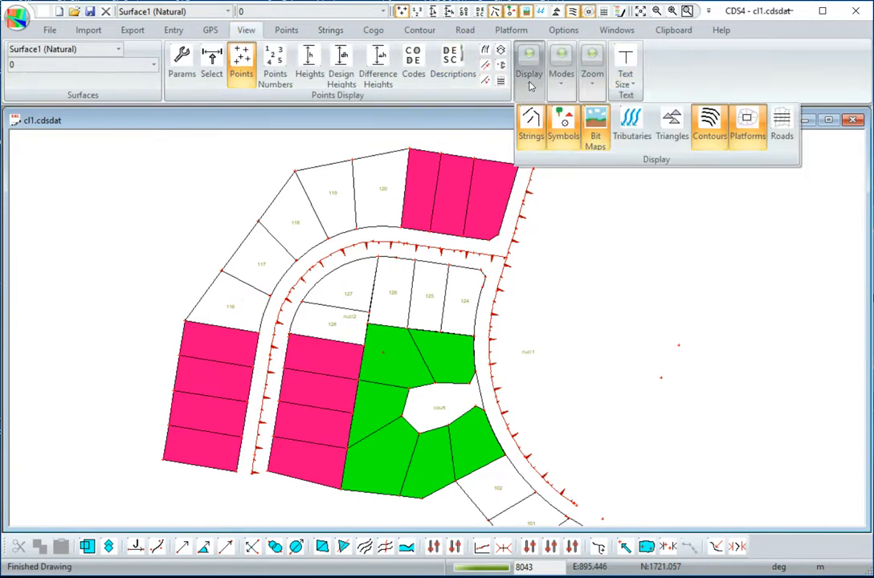
left_click(560, 80)
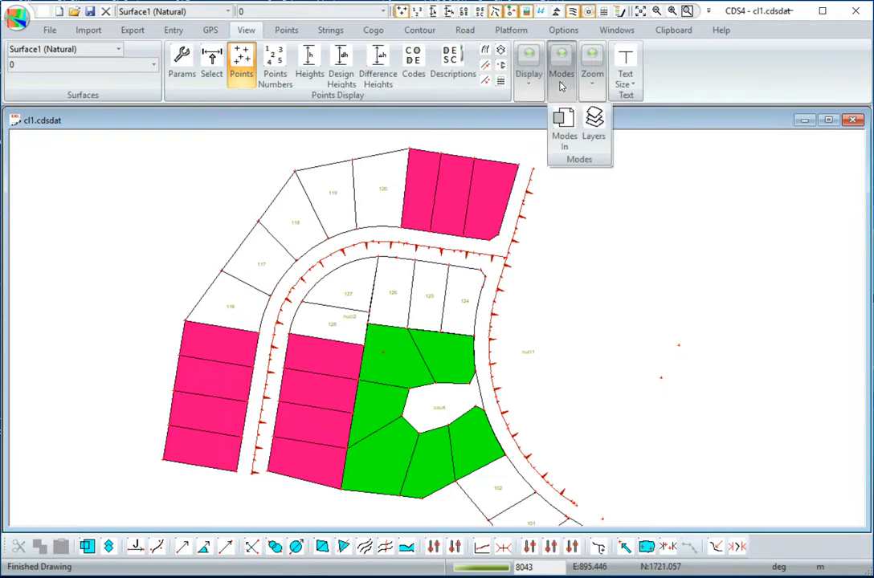
left_click(593, 124)
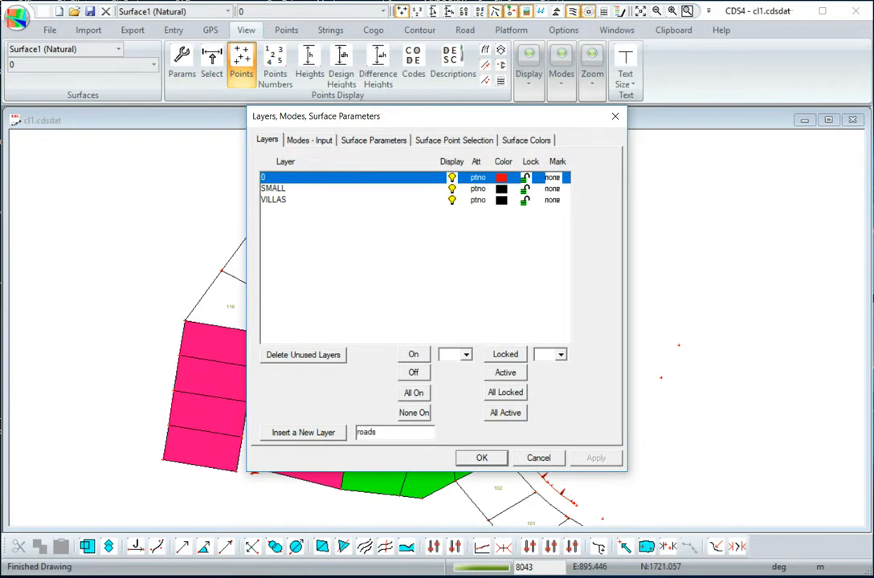
left_click(313, 432)
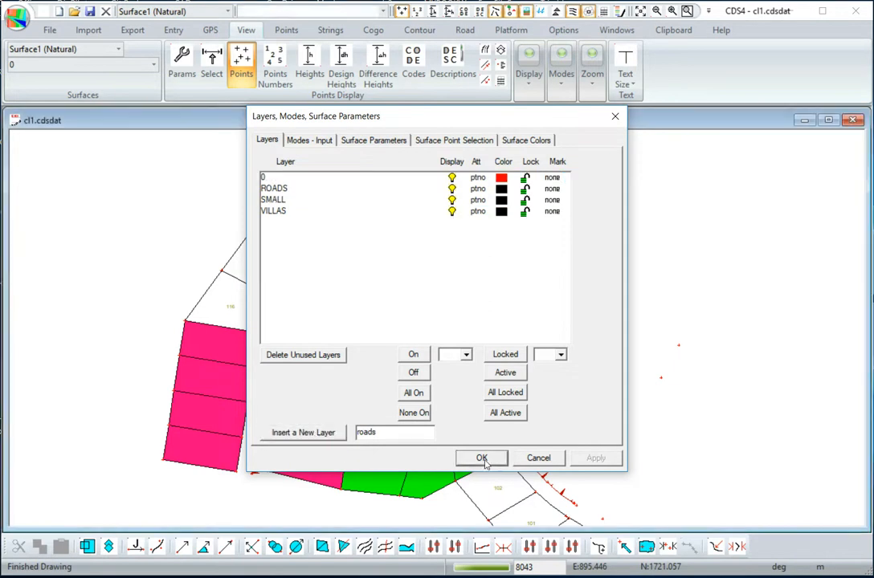
left_click(481, 457)
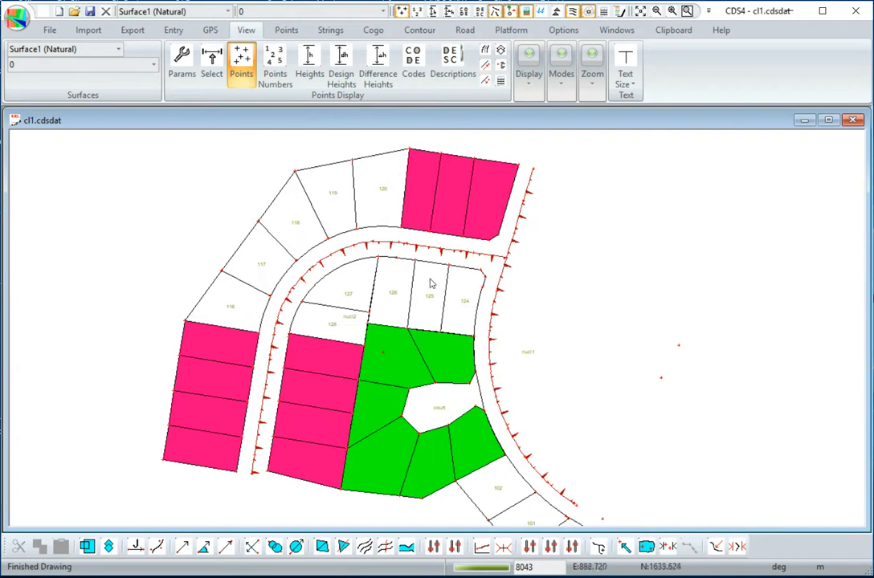
- Move the two road centreline strings to the roads layer and clear the selection
left_click(527, 191)
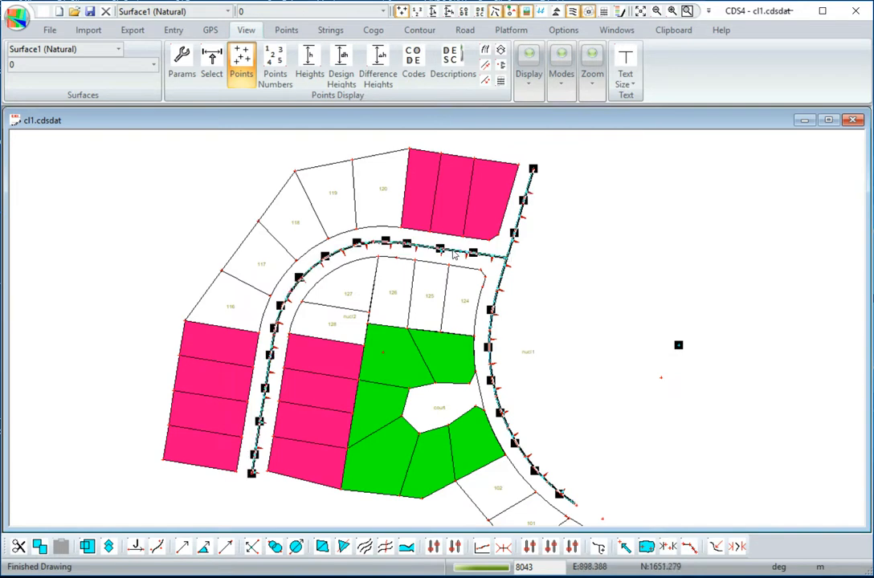
right_click(485, 180)
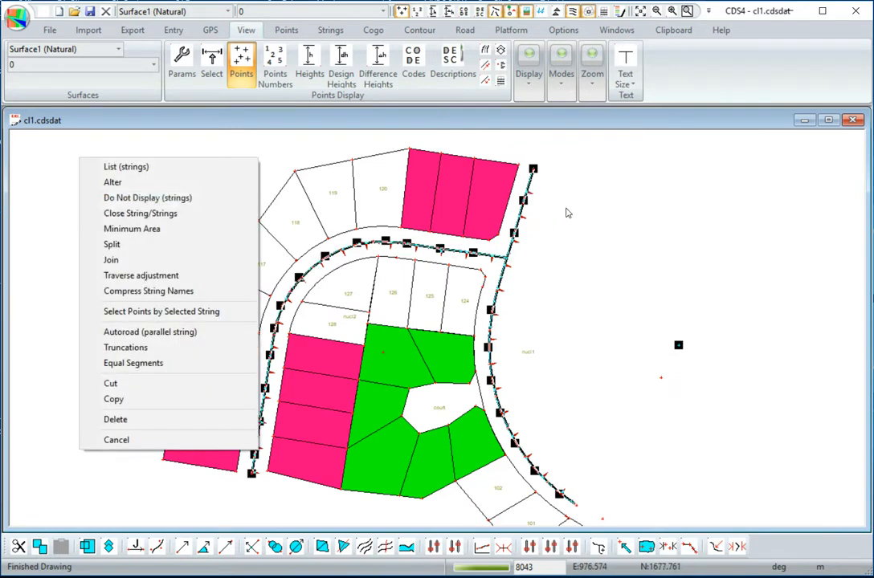
left_click(112, 185)
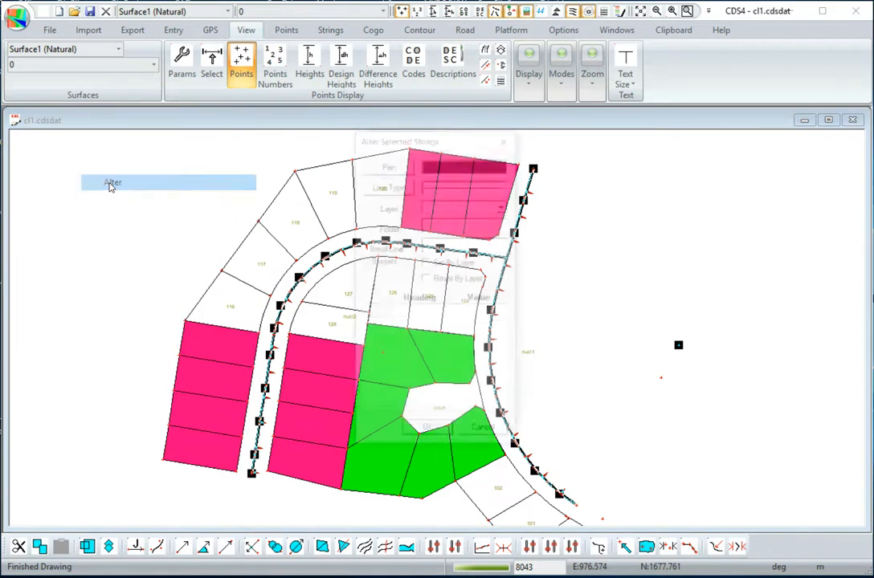
left_click(504, 208)
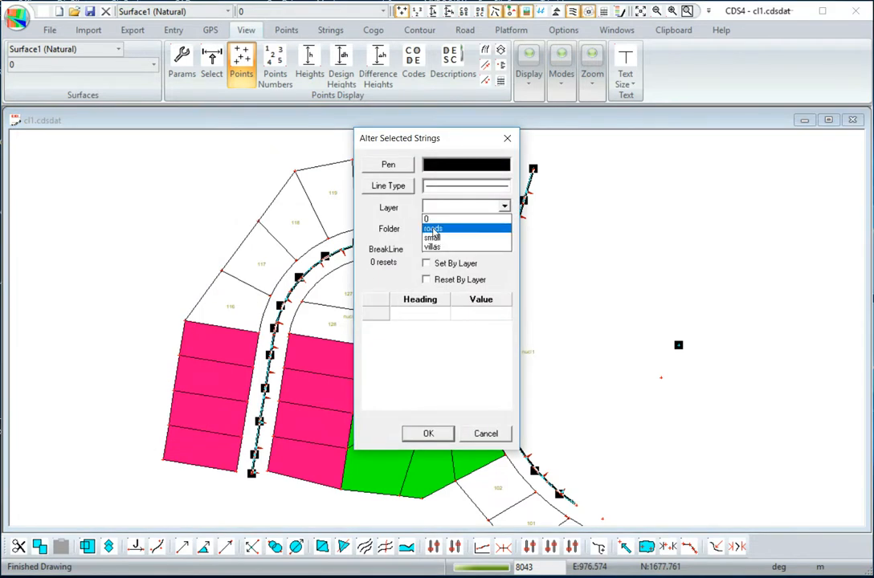
left_click(437, 228)
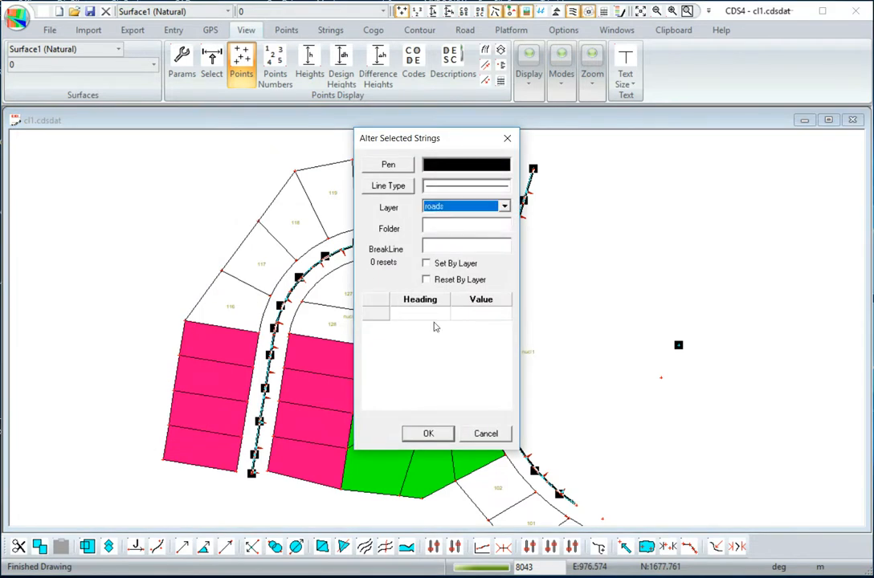
left_click(423, 435)
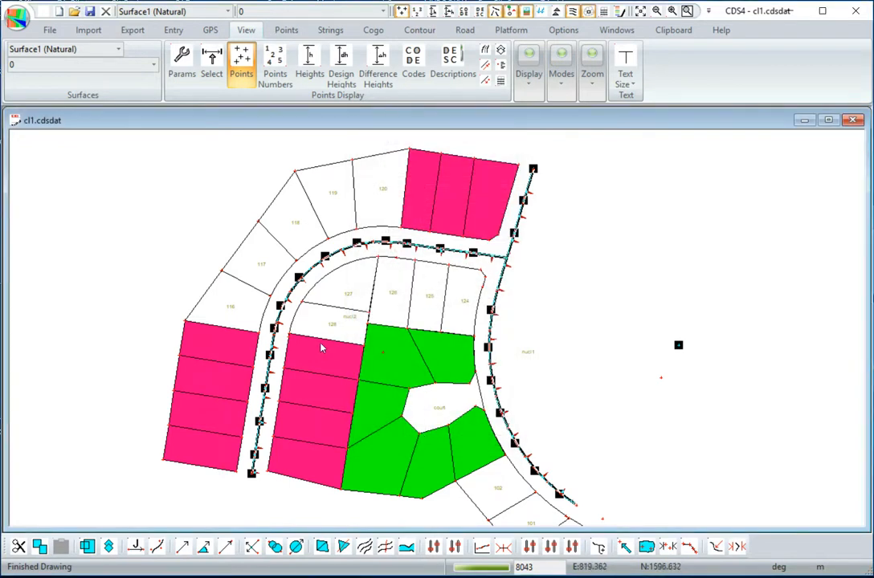
key("Escape")
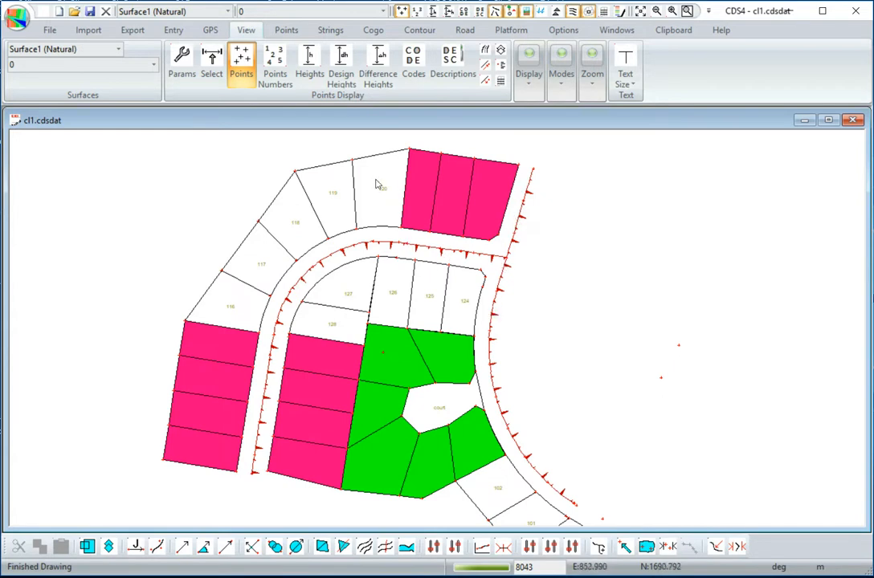
- Turn on Chain (HAO) labels for strings on the roads layer with a text size of 4
left_click(329, 30)
left_click(25, 60)
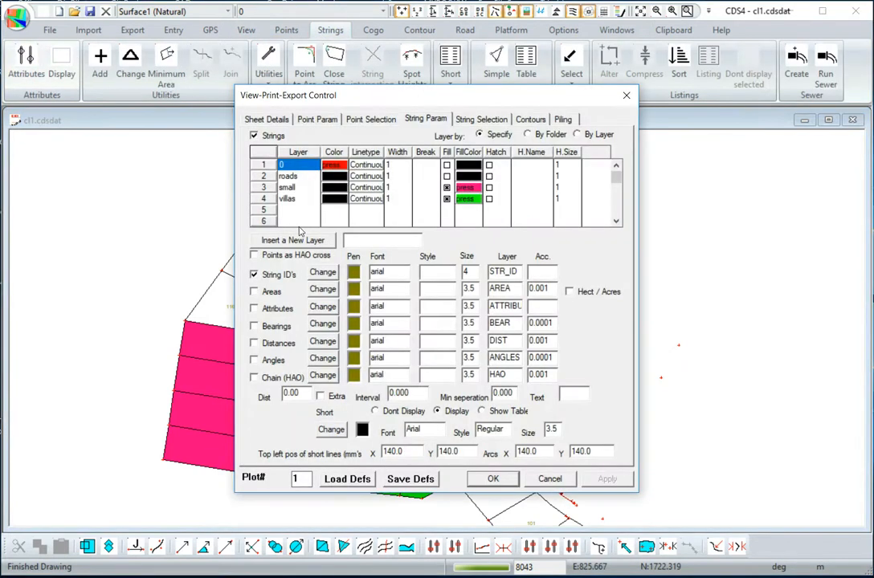
left_click(286, 177)
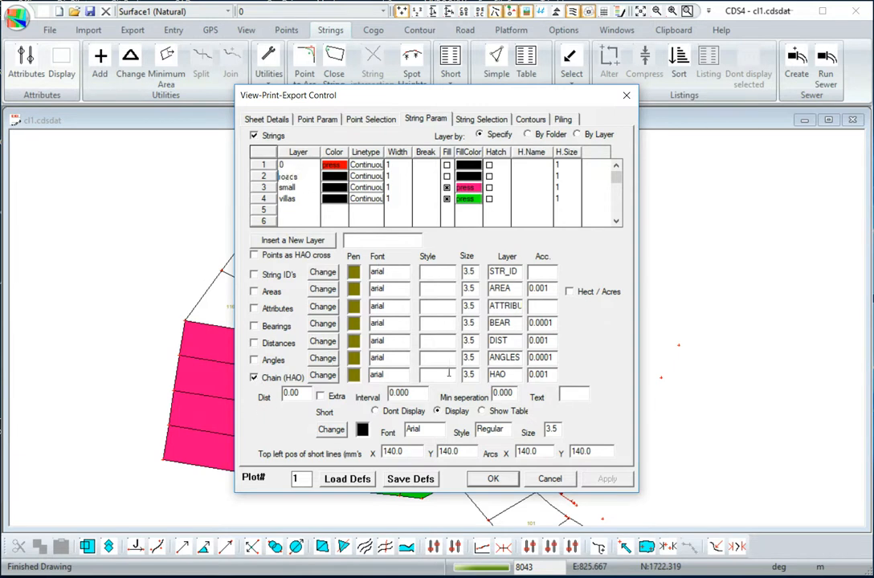
left_click_drag(475, 375, 463, 377)
type("4")
left_click(492, 477)
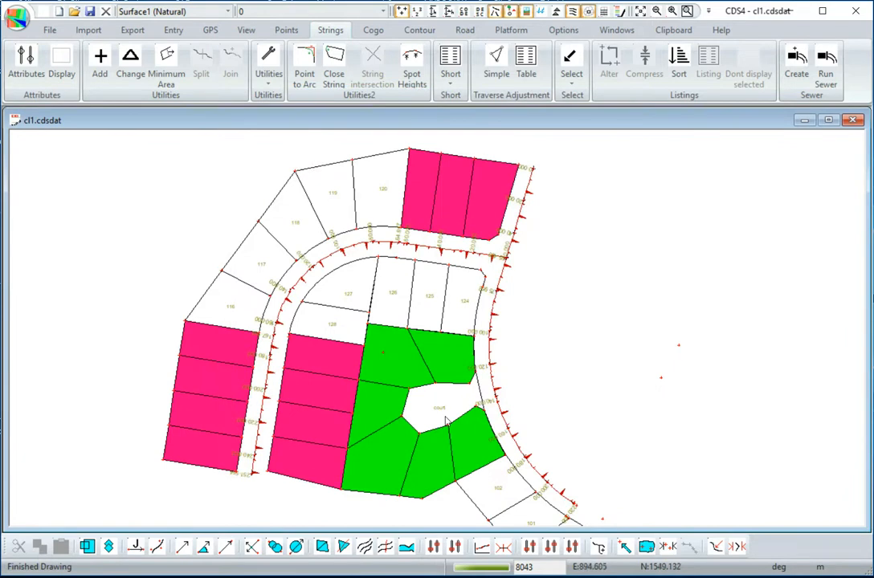
- Examine the chainage labels along both road centrelines from the junction to the court and back
scroll(498, 285, "up", 1)
scroll(498, 285, "up", 2)
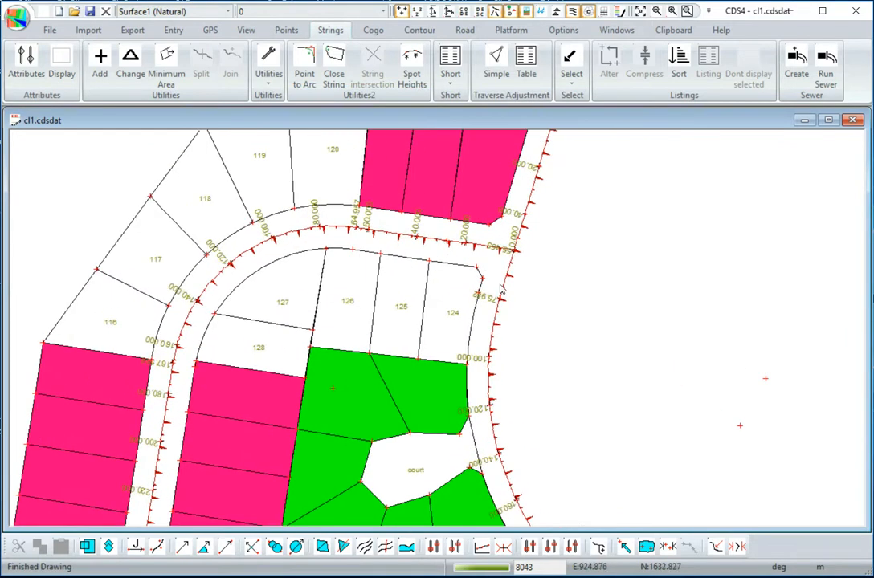
middle_click_drag(499, 415, 472, 302)
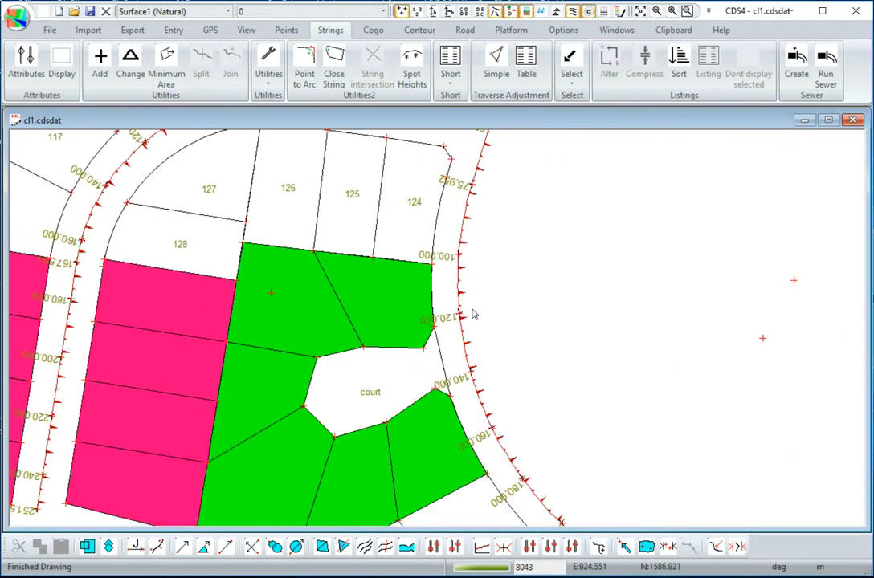
middle_click_drag(531, 463, 511, 386)
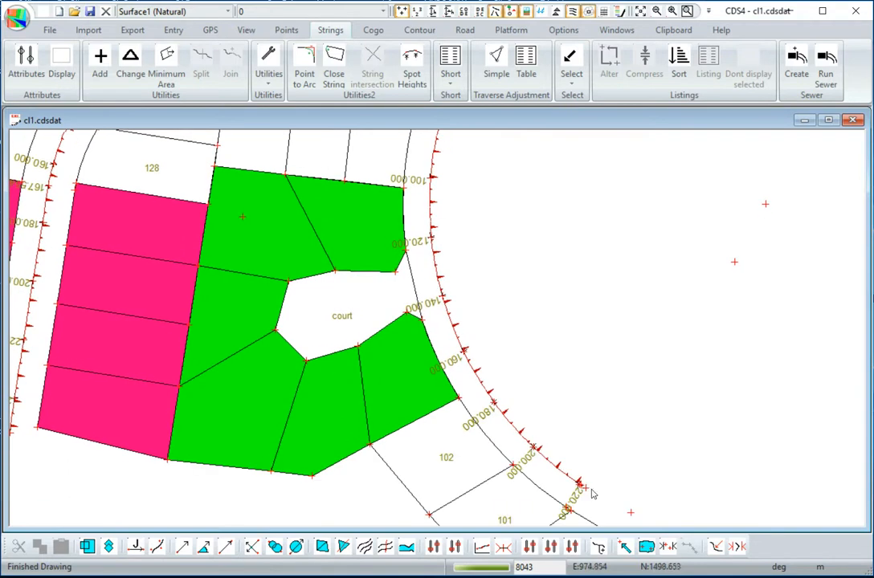
mouse_move(486, 285)
middle_mouse_down()
mouse_move(473, 404)
mouse_move(483, 327)
middle_mouse_up()
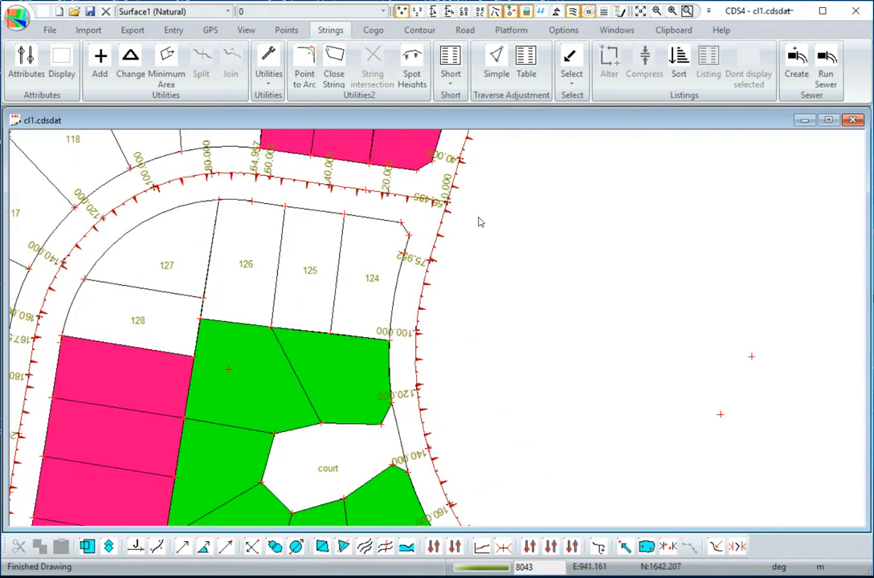
middle_click_drag(478, 218, 483, 301)
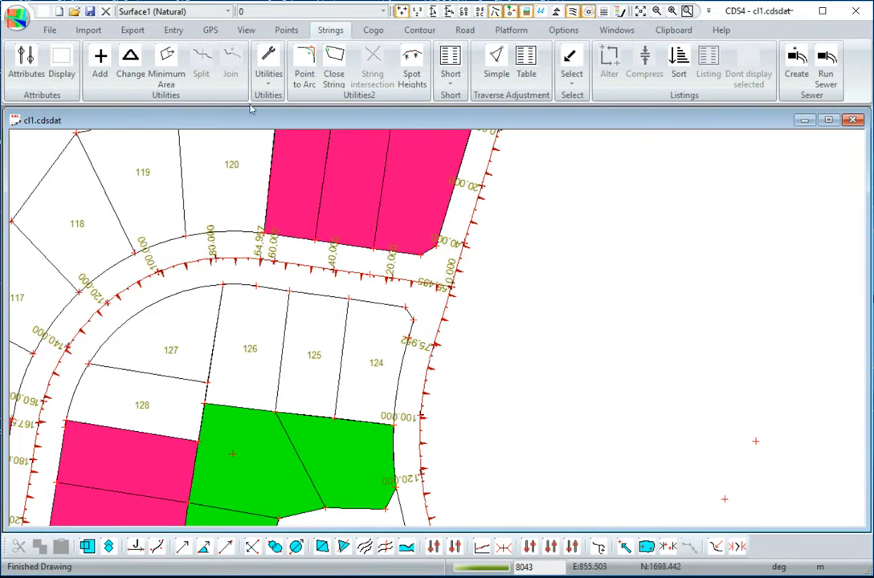
- Enable extra chainages at an interval of 10 for layer 0 in the string attributes and check the drawing
left_click(24, 60)
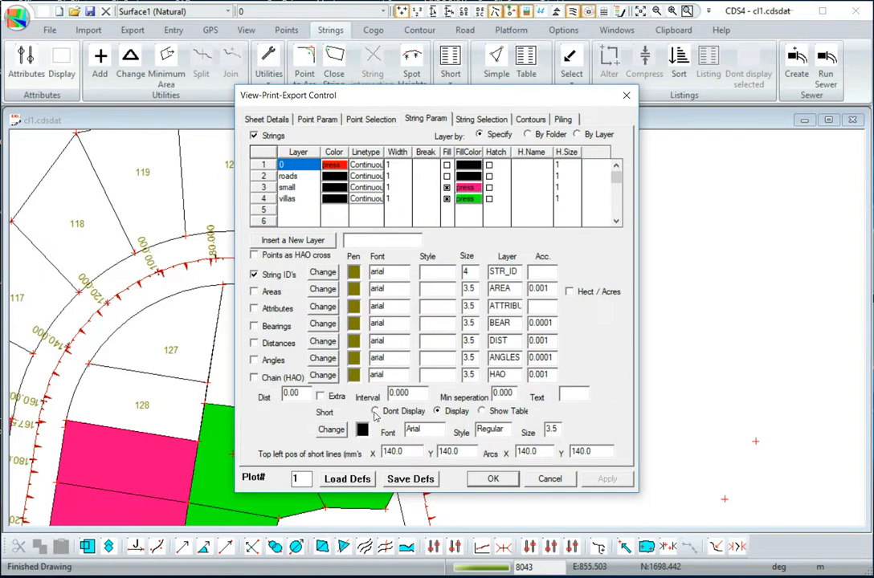
left_click(320, 396)
double_click(402, 393)
type("10")
left_click(493, 478)
scroll(322, 398, "up", 2)
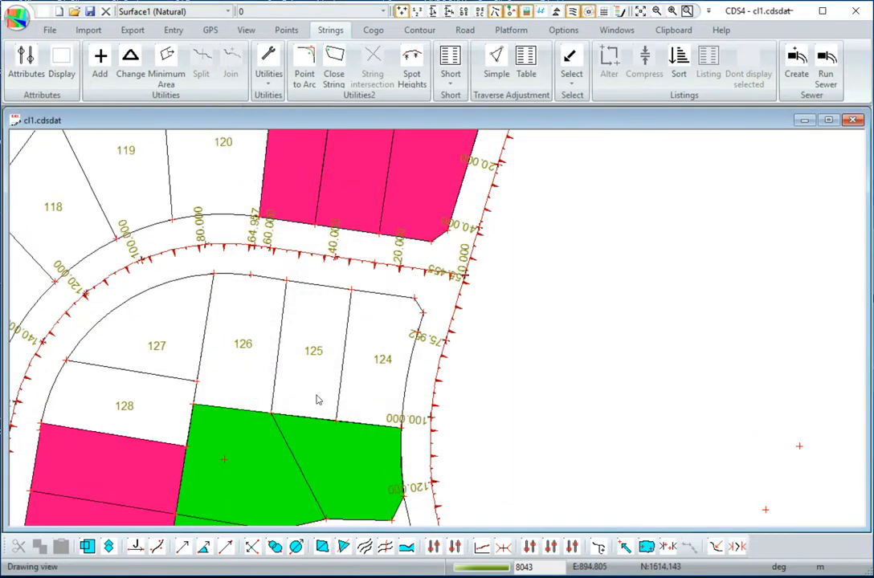
scroll(321, 398, "down", 2)
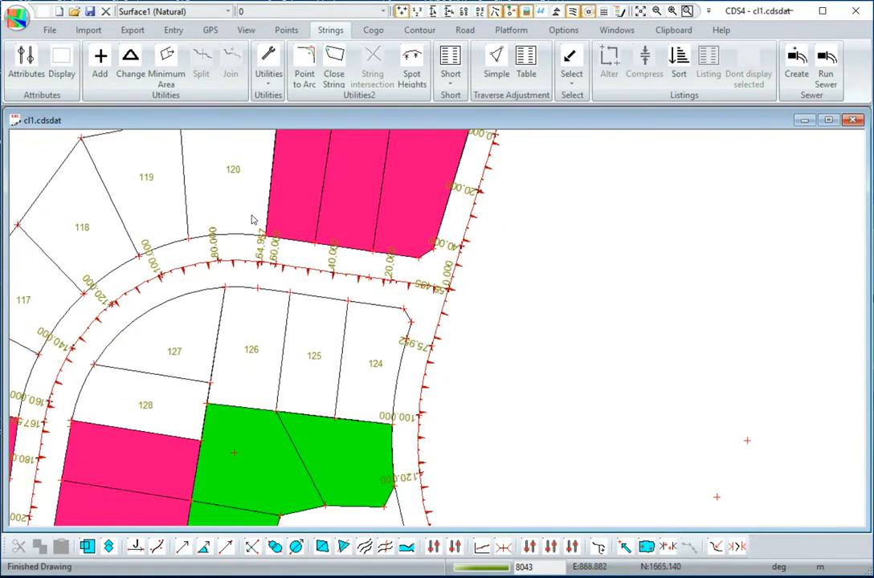
- Enable extra chainages at an interval of 10 for the roads layer in the string attributes
left_click(28, 64)
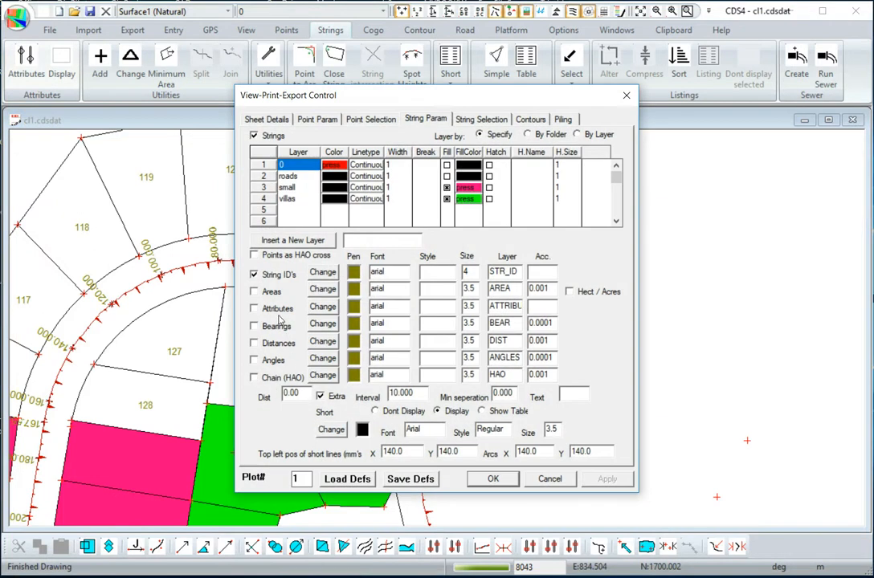
left_click(286, 176)
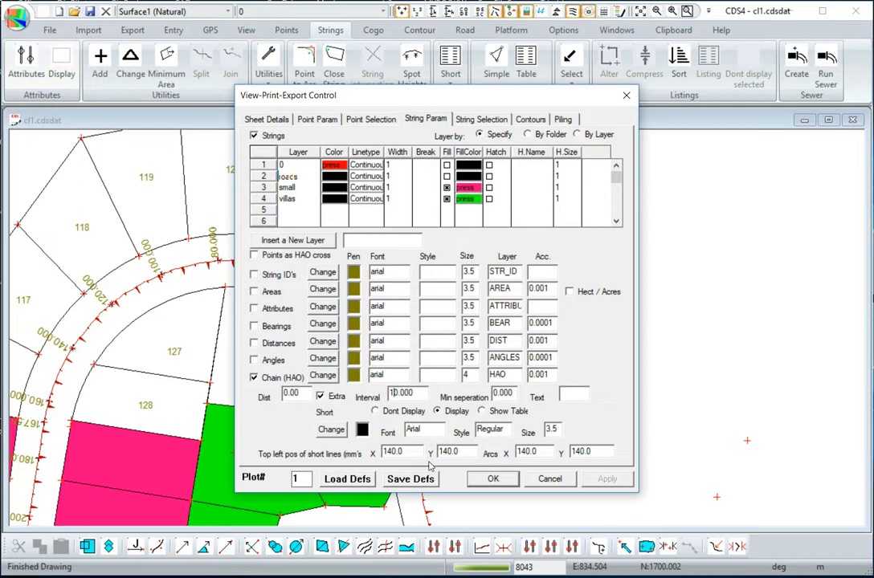
key("Tab")
left_click(482, 479)
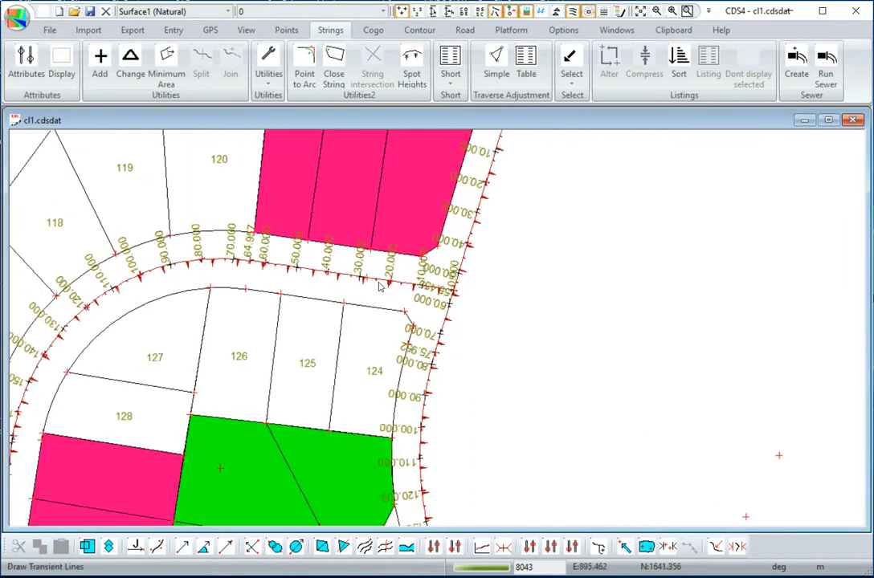
middle_click_drag(364, 288, 444, 289)
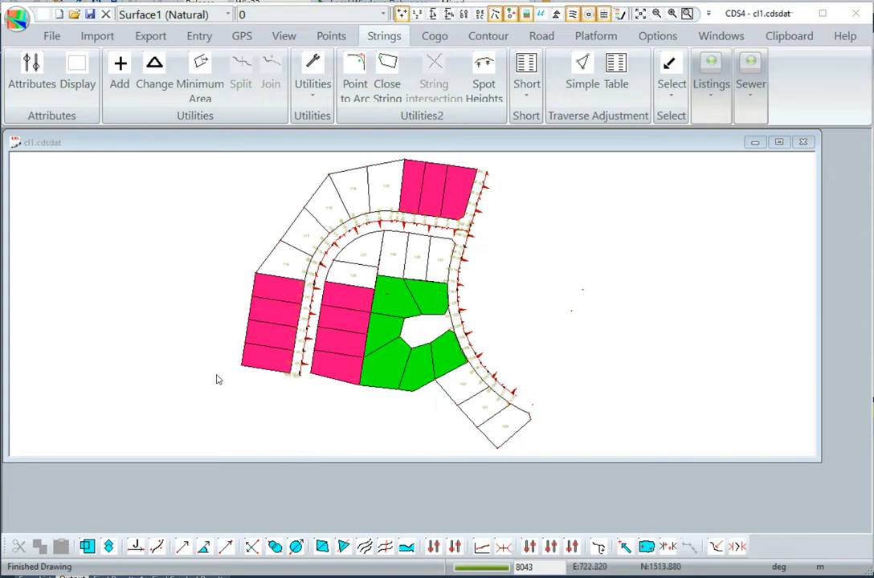
scroll(427, 327, "up", 6)
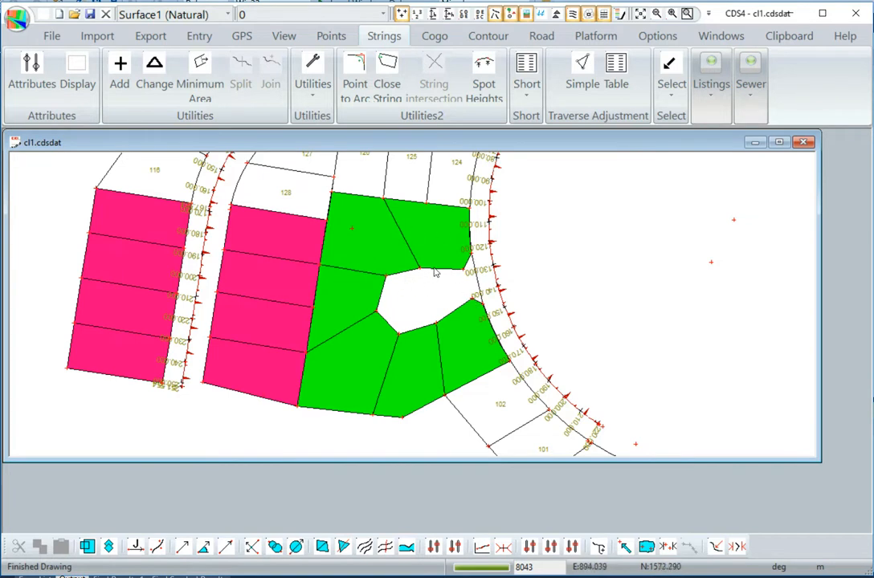
left_click(479, 283)
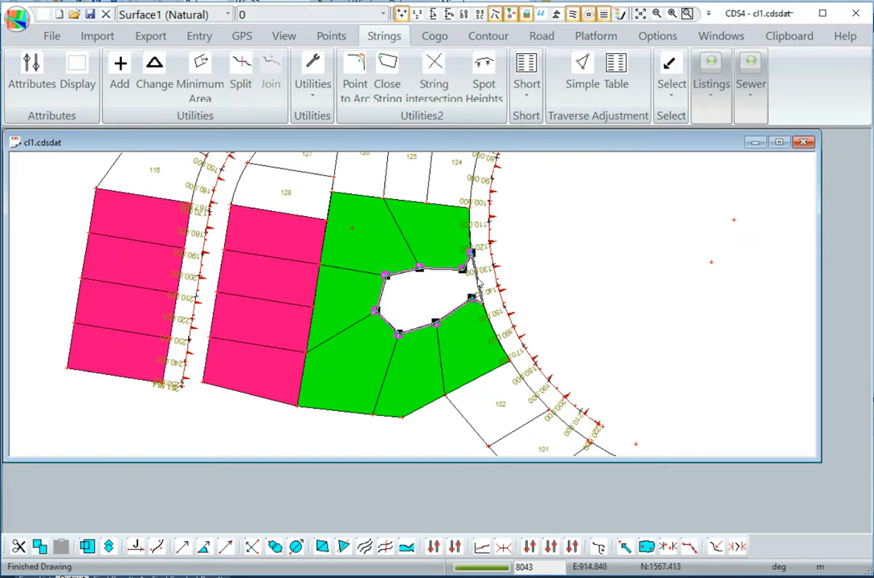
right_click(554, 255)
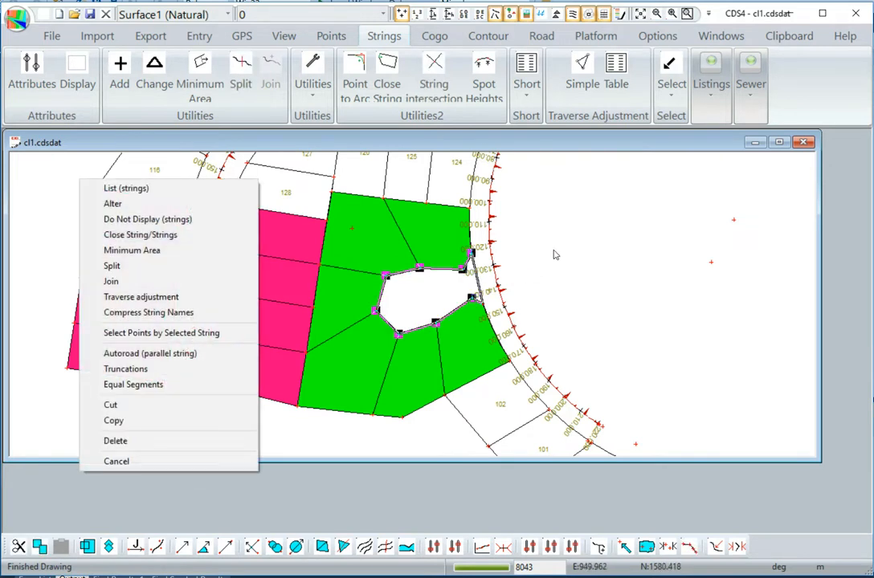
left_click(120, 205)
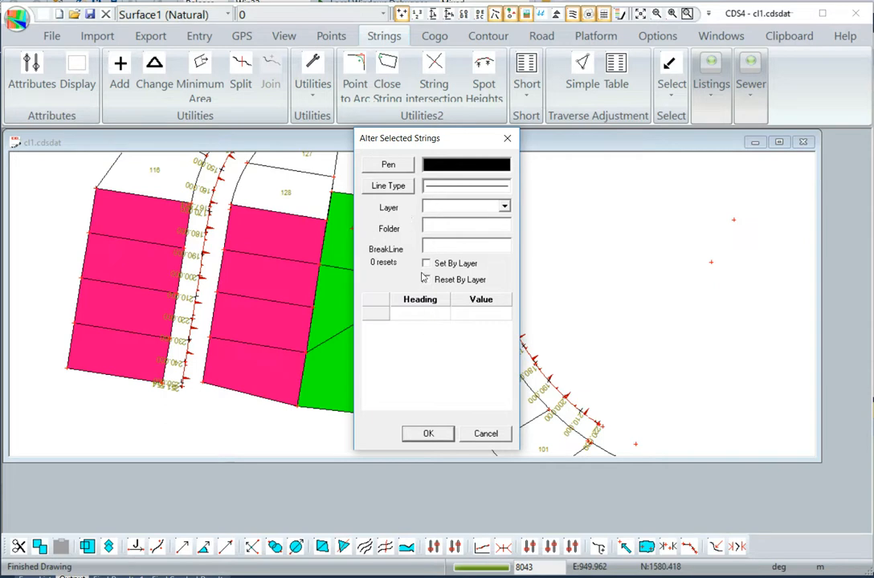
left_click(479, 433)
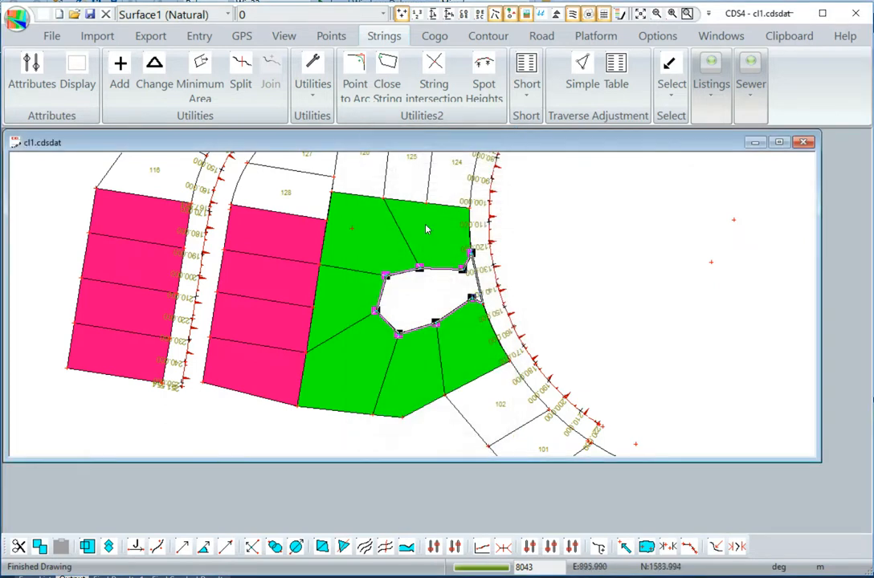
left_click(605, 361)
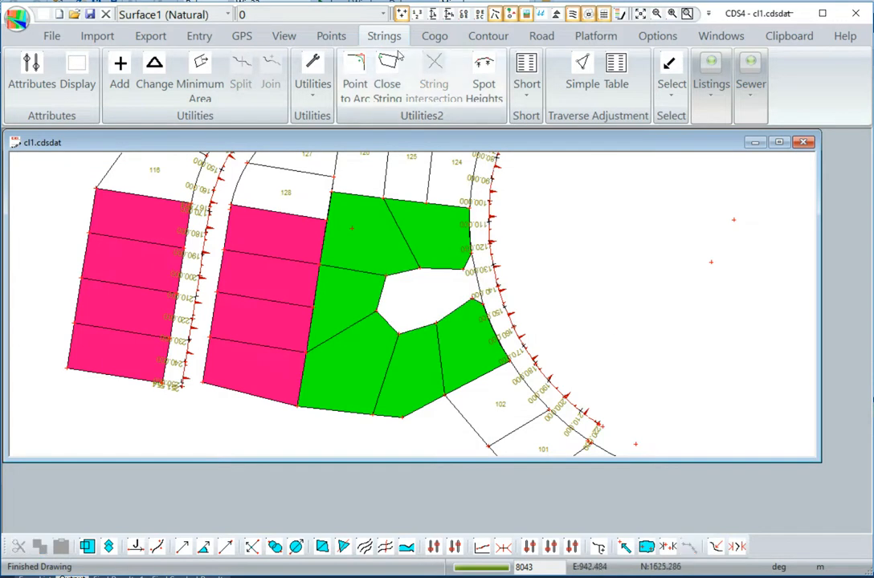
- Insert a new layer called BOWL in the string attributes and accept the settings
left_click(31, 70)
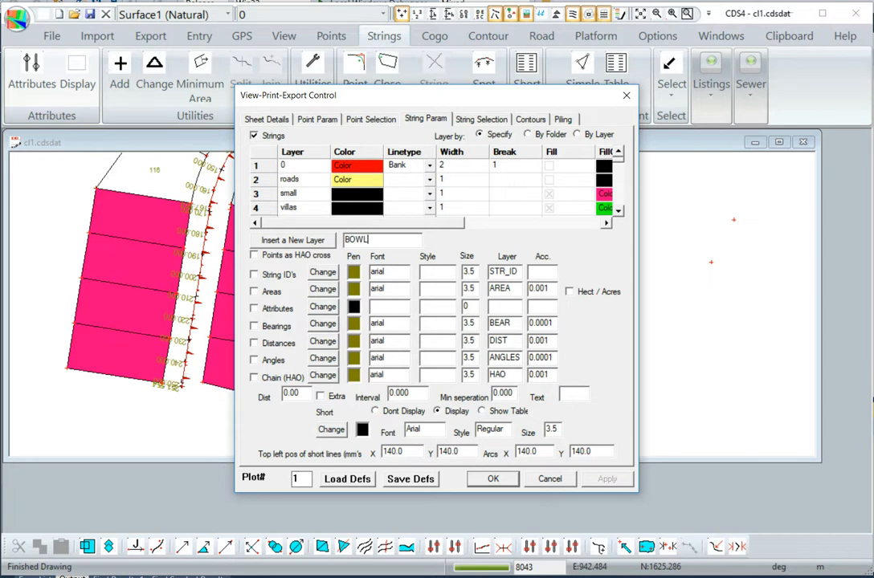
left_click(290, 239)
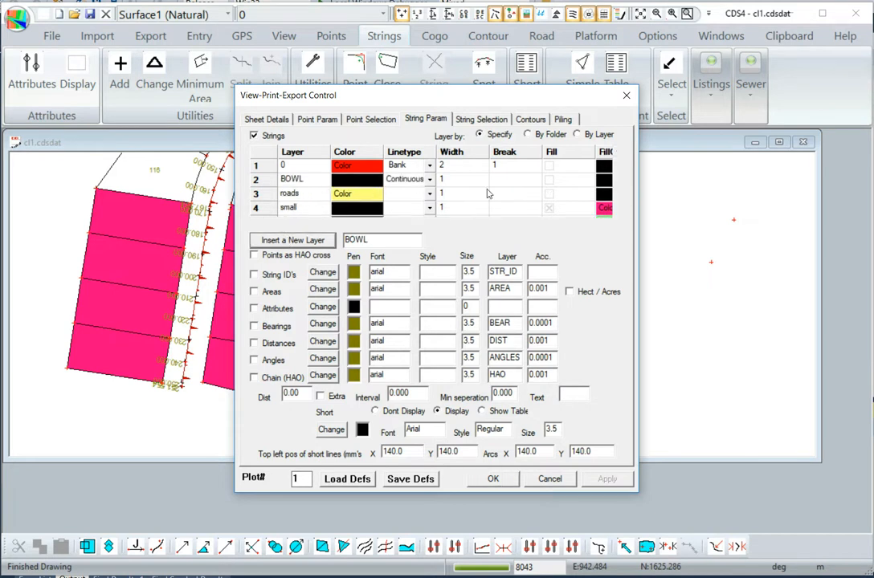
left_click(528, 224)
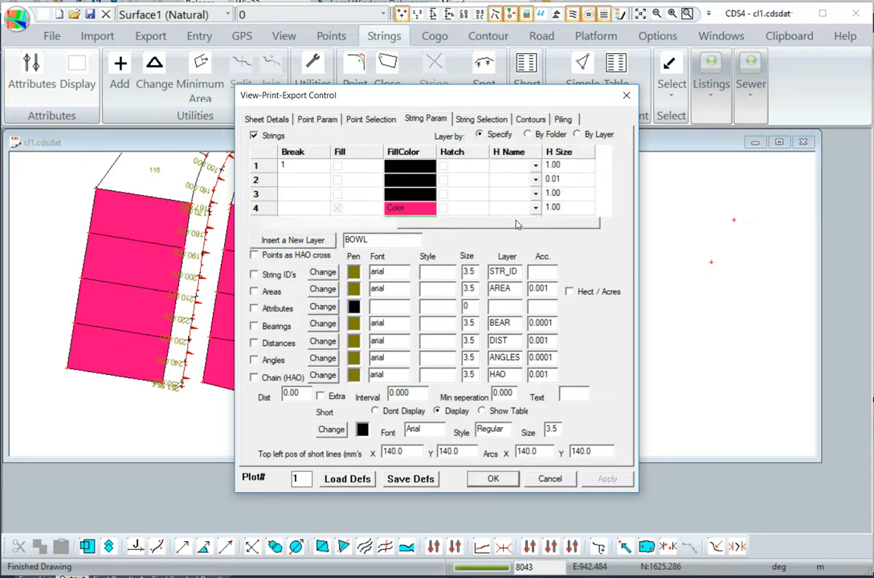
left_click_drag(523, 229, 319, 233)
left_click(492, 478)
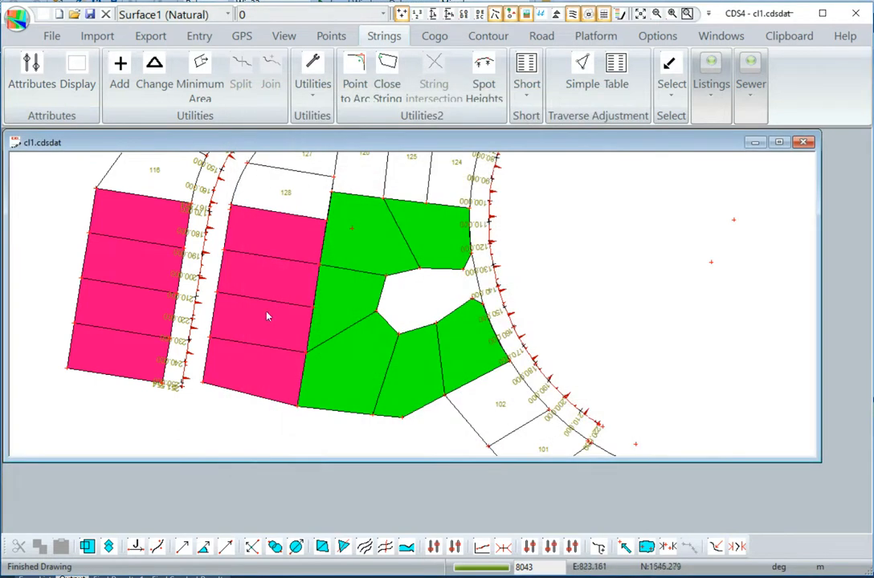
- Alter the closed string around the white court bowl between the green lots to layer BOWL, leaving it deselected
left_click(479, 285)
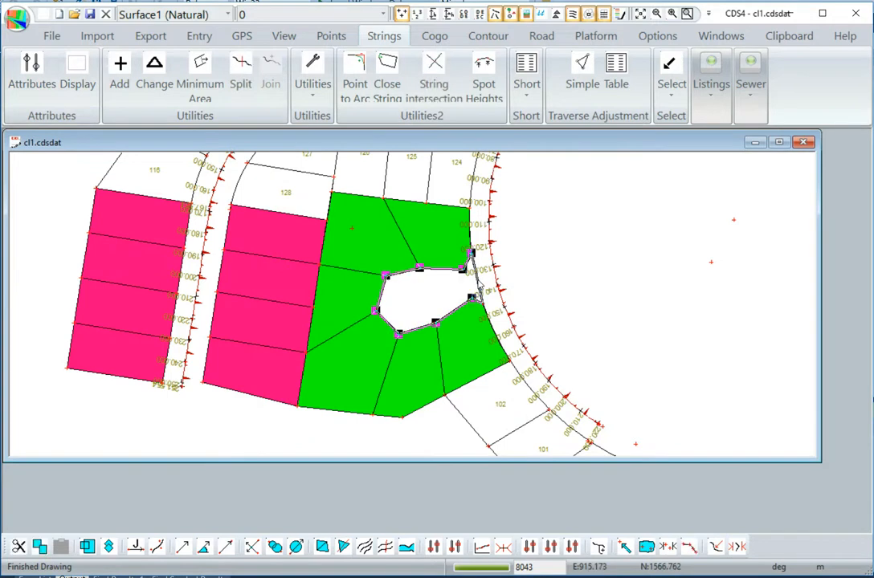
right_click(546, 254)
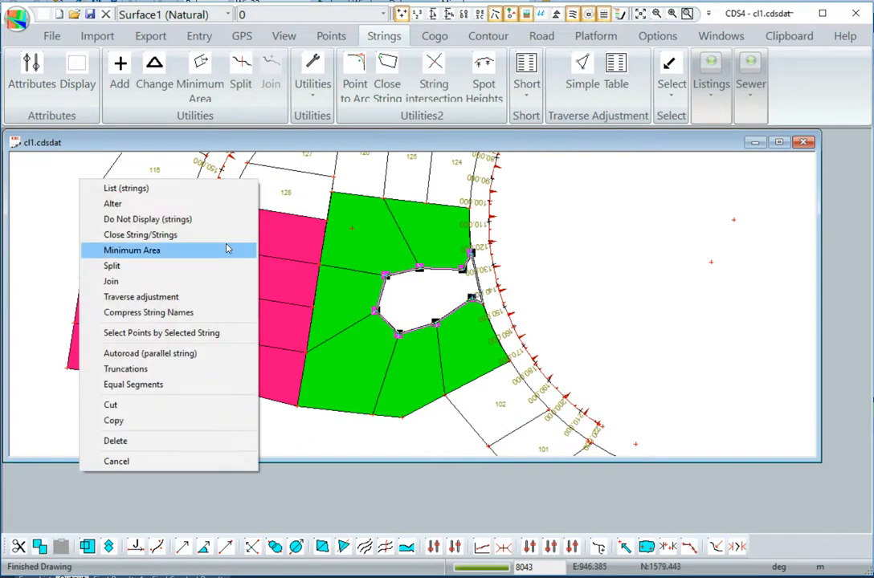
left_click(117, 203)
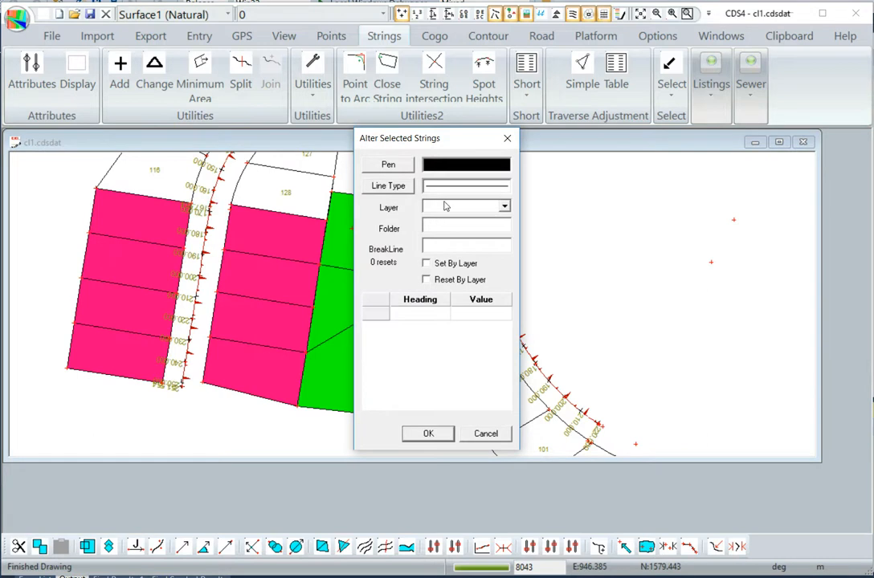
left_click(503, 207)
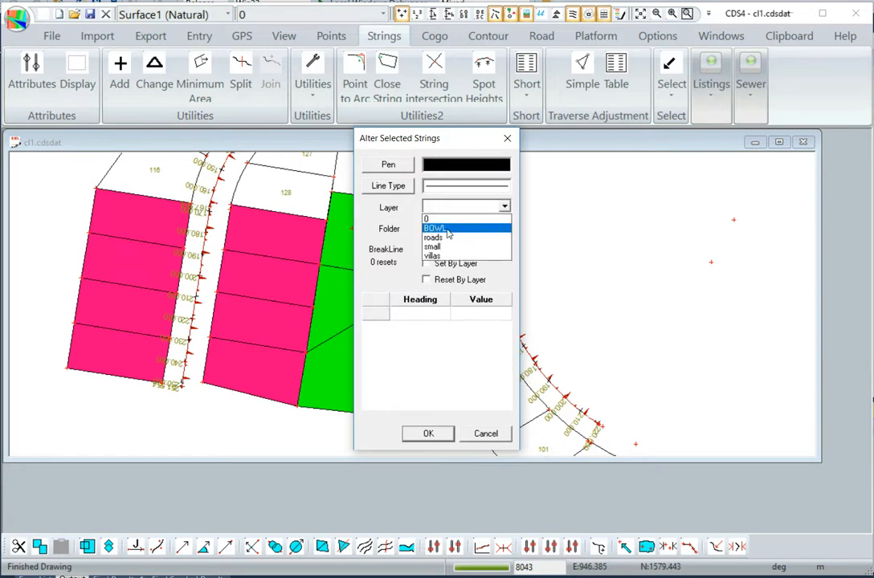
left_click(449, 230)
left_click(428, 433)
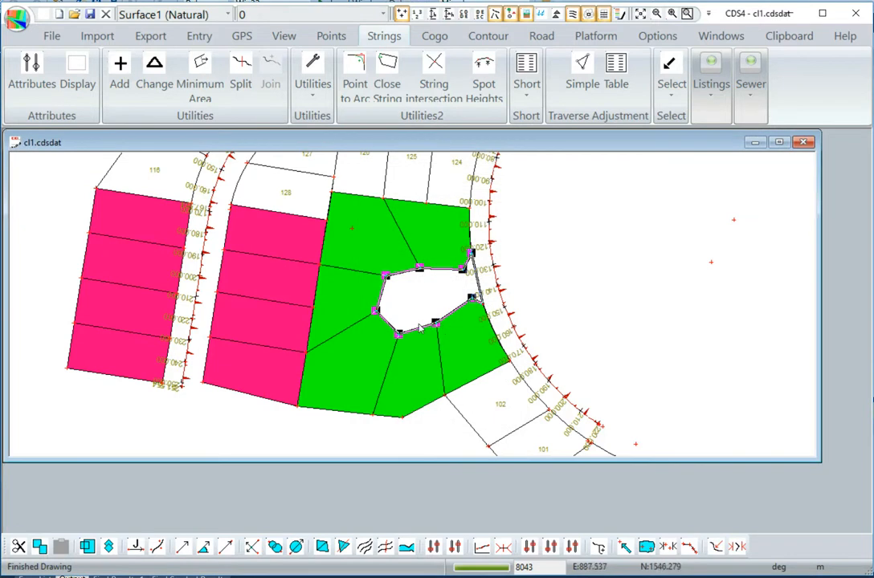
key("Escape")
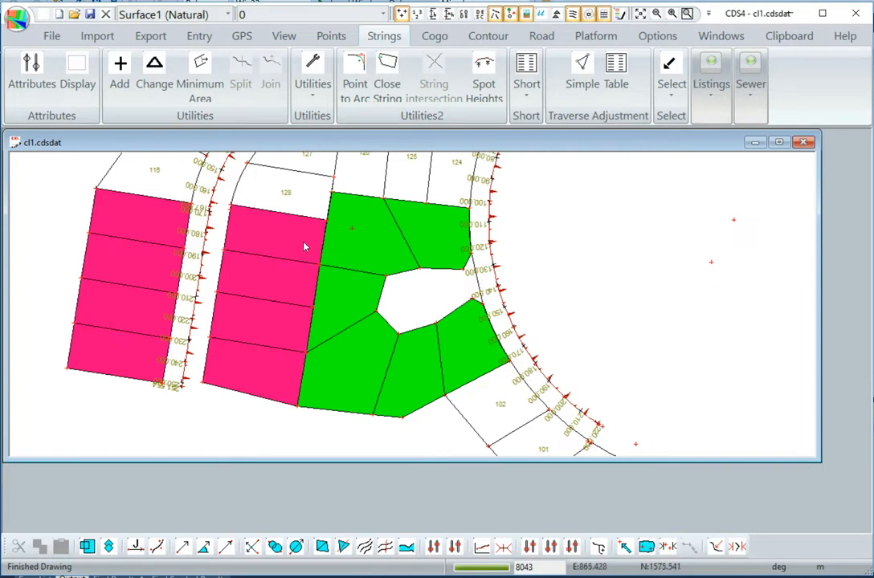
- Turn on hatching for the BOWL layer in the string attributes with the brick pattern
left_click(32, 72)
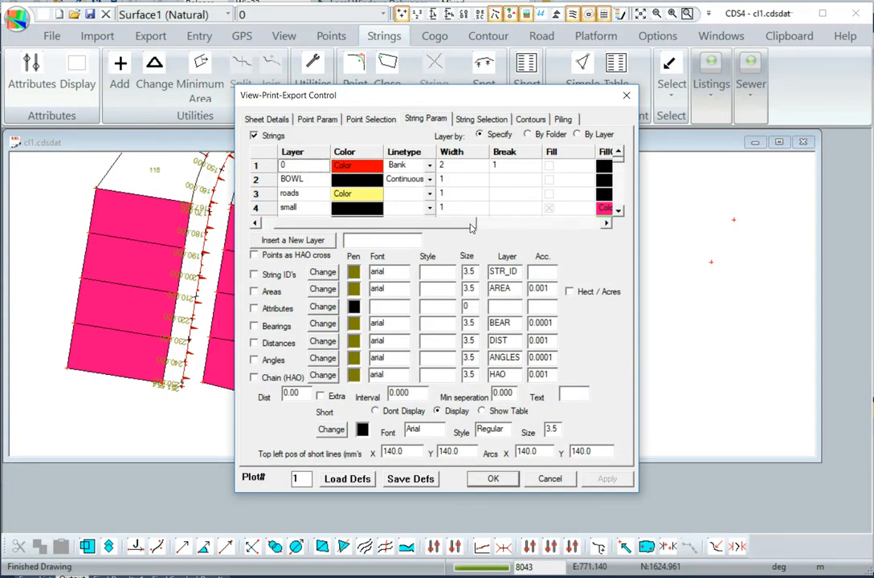
left_click_drag(450, 229, 584, 239)
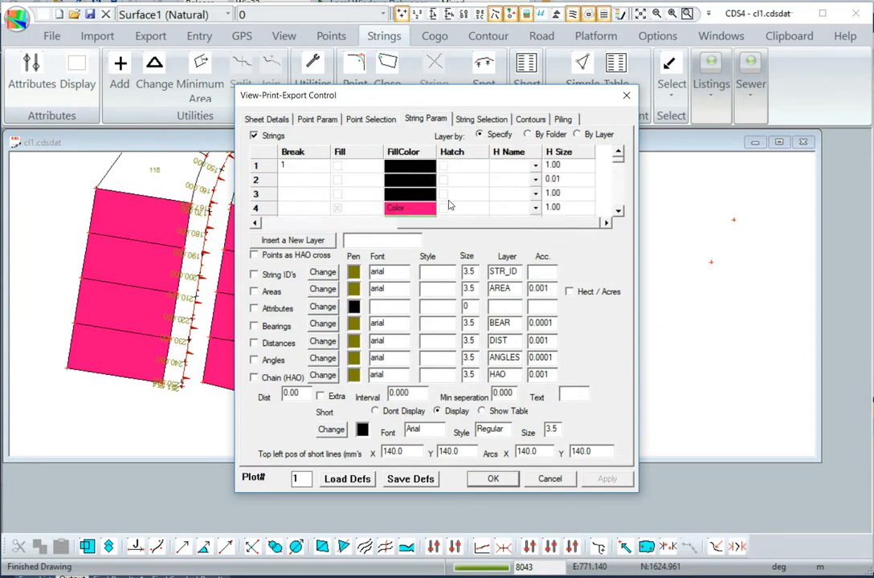
mouse_move(426, 228)
left_mouse_down()
mouse_move(313, 225)
mouse_move(523, 238)
left_mouse_up()
left_click(442, 182)
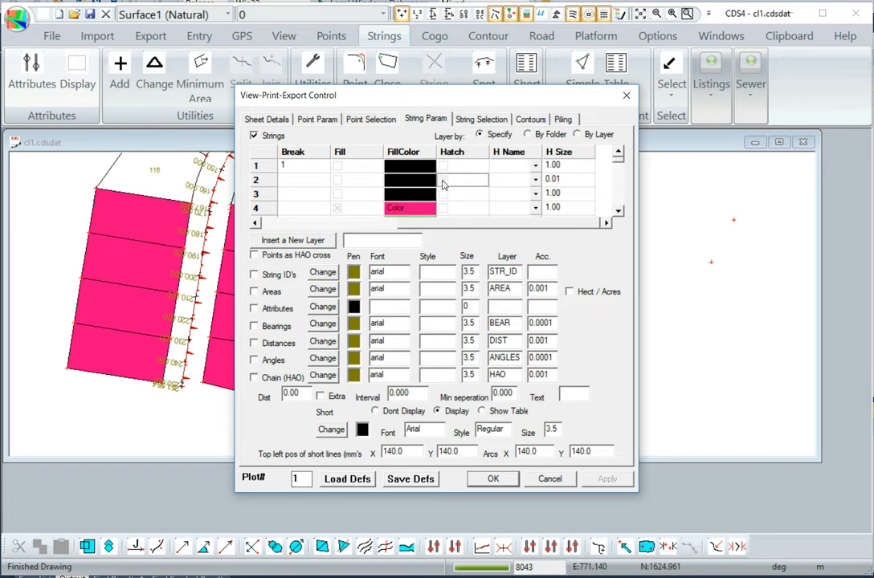
left_click(501, 184)
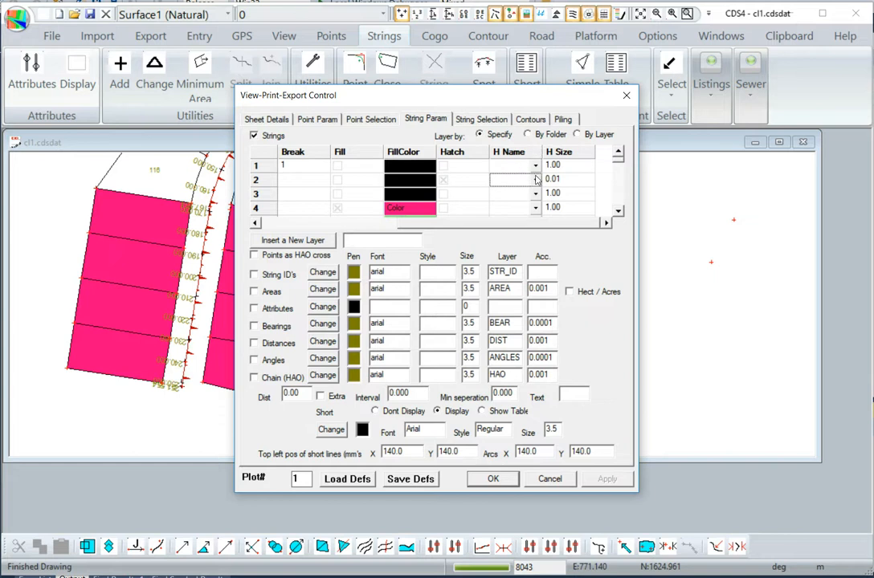
left_click(535, 181)
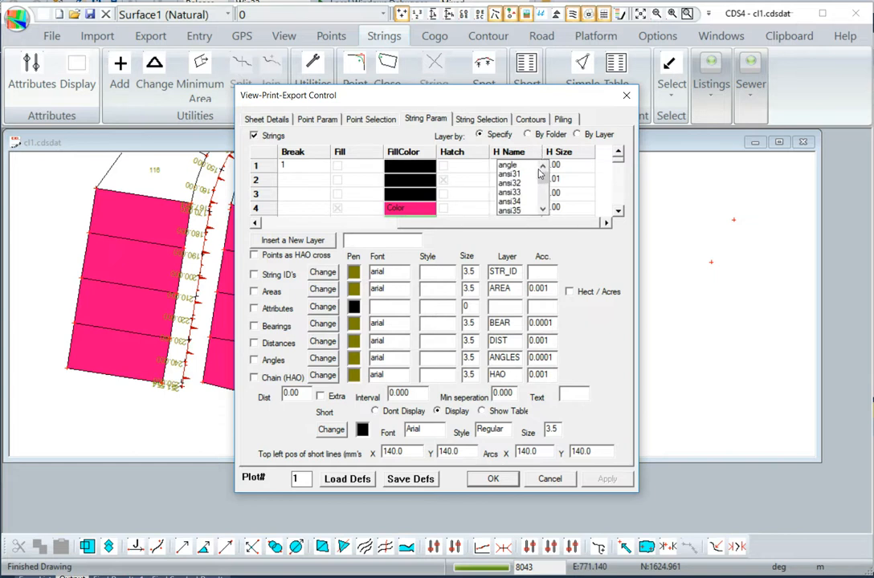
left_click_drag(543, 175, 544, 187)
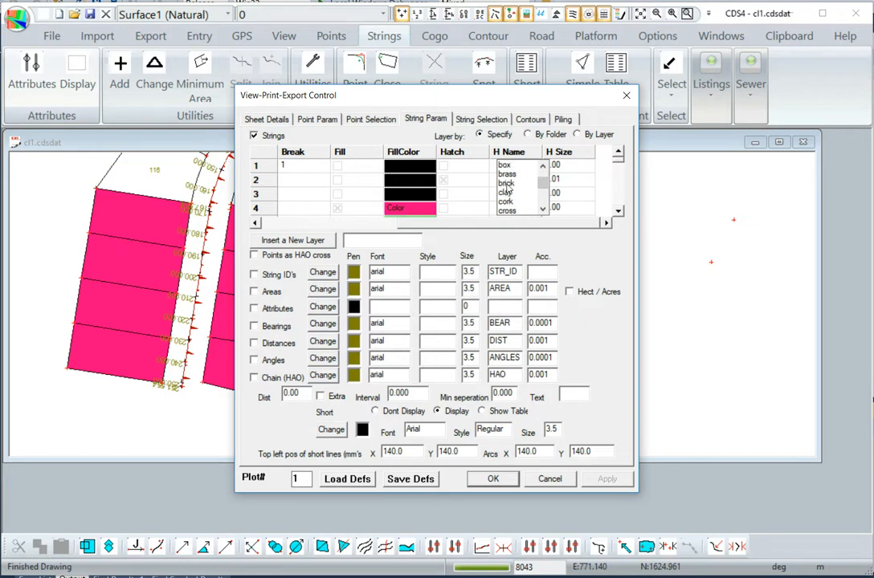
left_click(506, 183)
- Set the BOWL layer's hatch size to 1, apply the settings and inspect the hatch in the court bowl
left_click(562, 179)
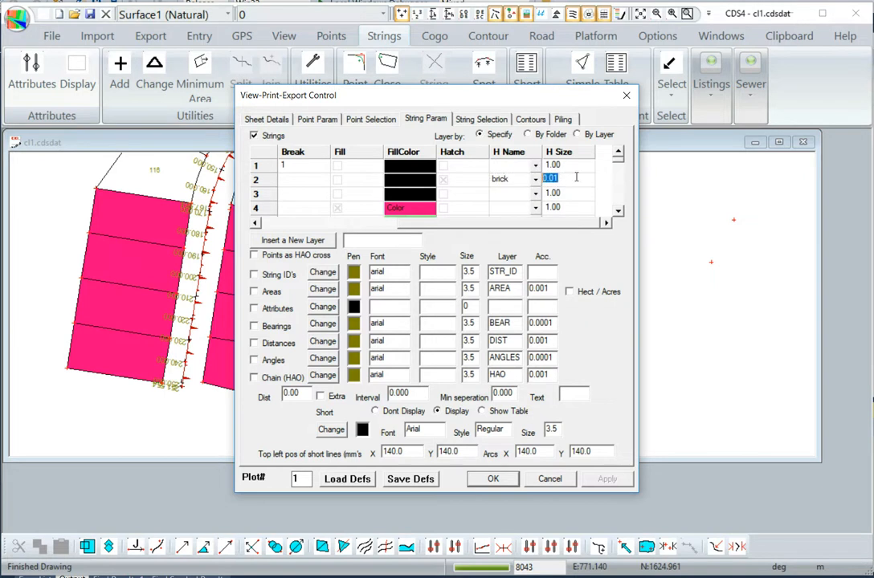
type("1")
key("Tab")
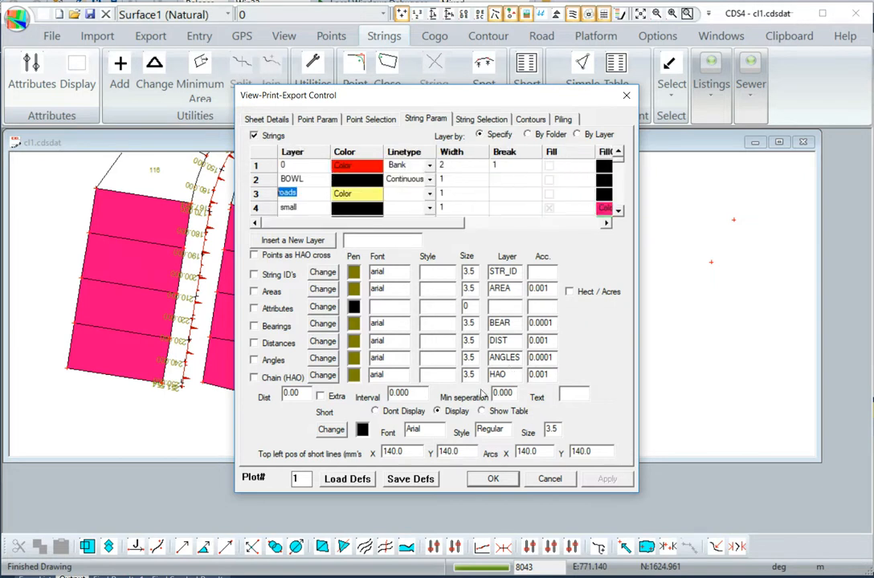
left_click(493, 479)
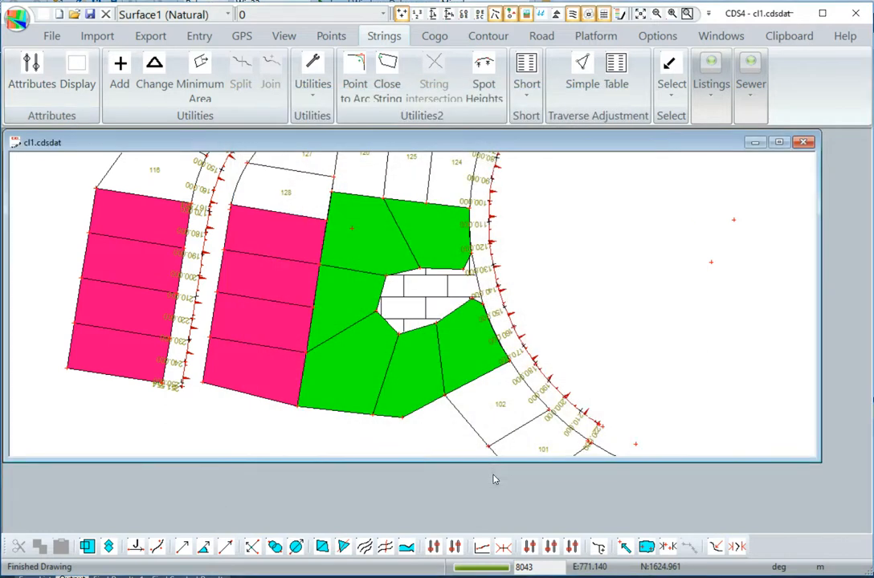
scroll(429, 313, "up", 5)
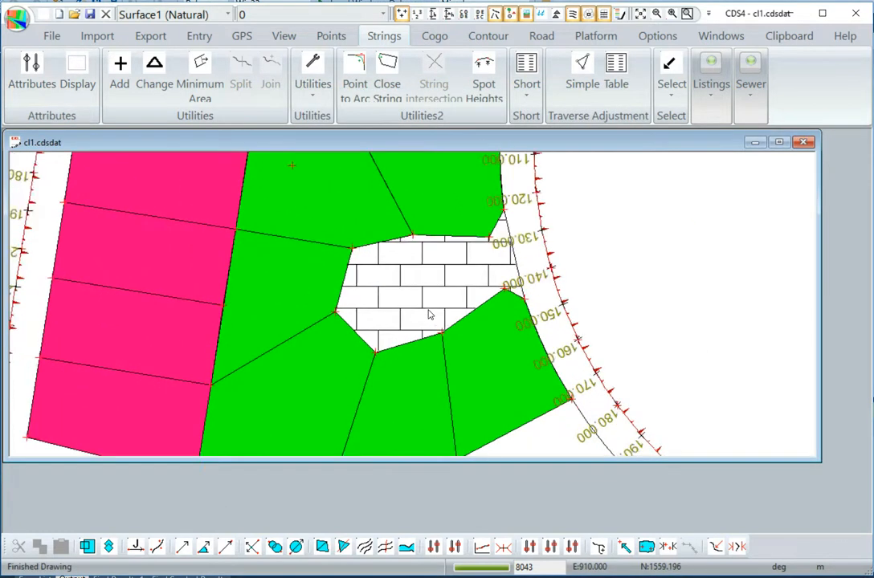
scroll(429, 313, "up", 1)
scroll(427, 313, "down", 2)
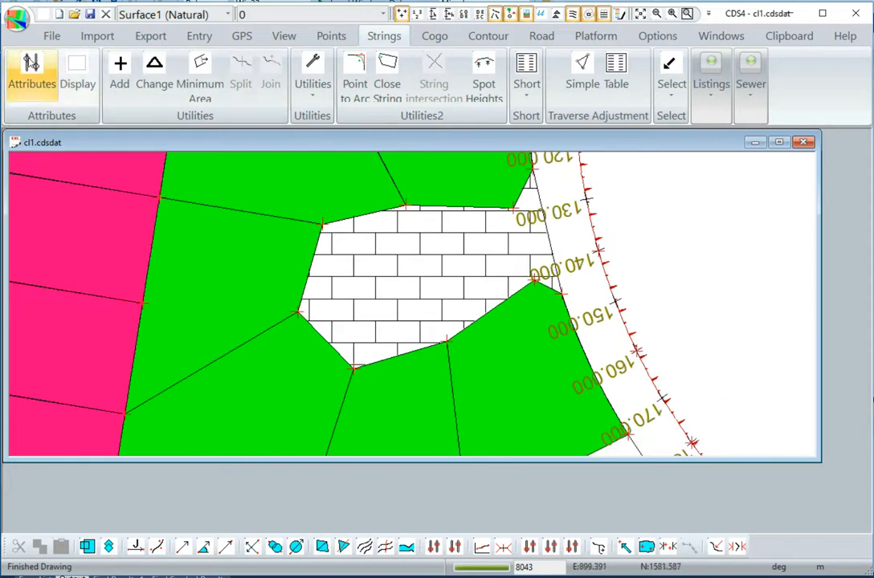
- Set the BOWL layer's hatch size to 2 in the string attributes and check the brick hatch in the drawing
left_click(31, 72)
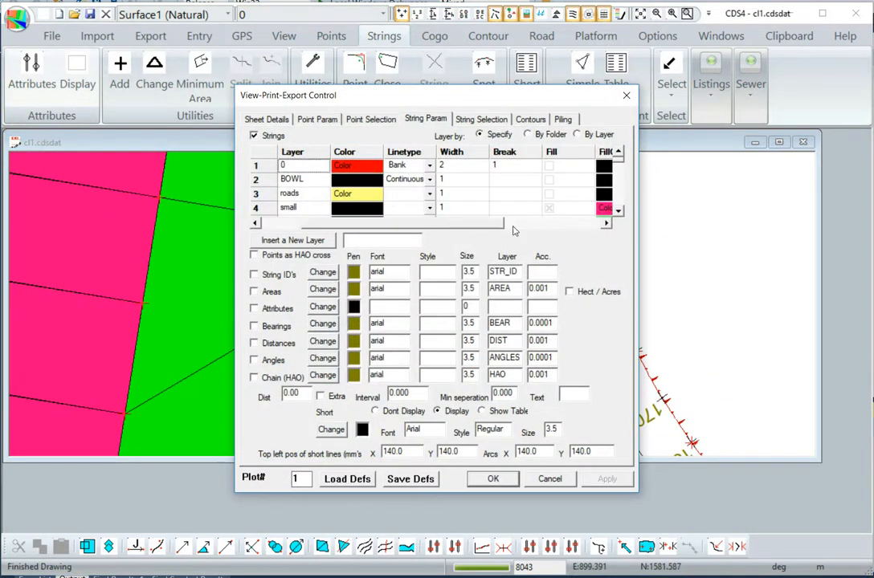
left_click_drag(449, 224, 628, 228)
left_click(557, 179)
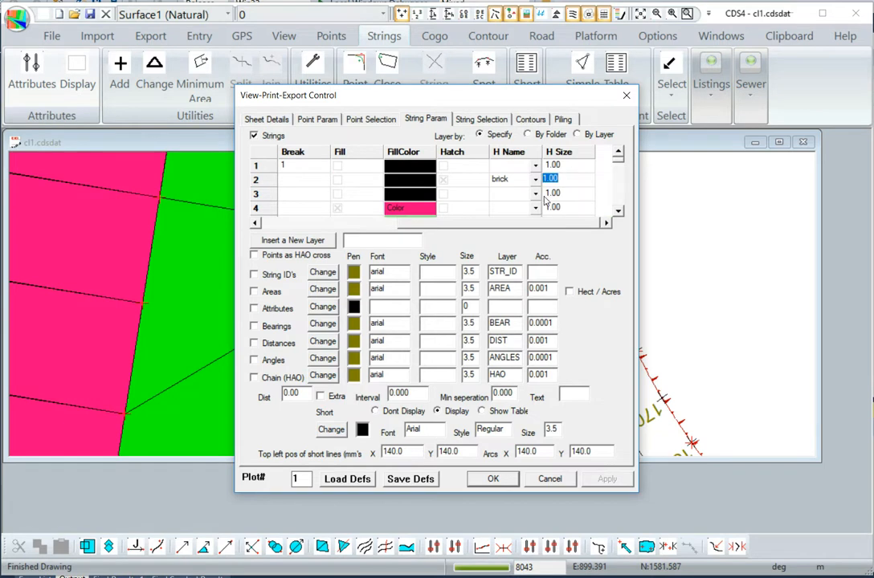
type("2")
key("Tab")
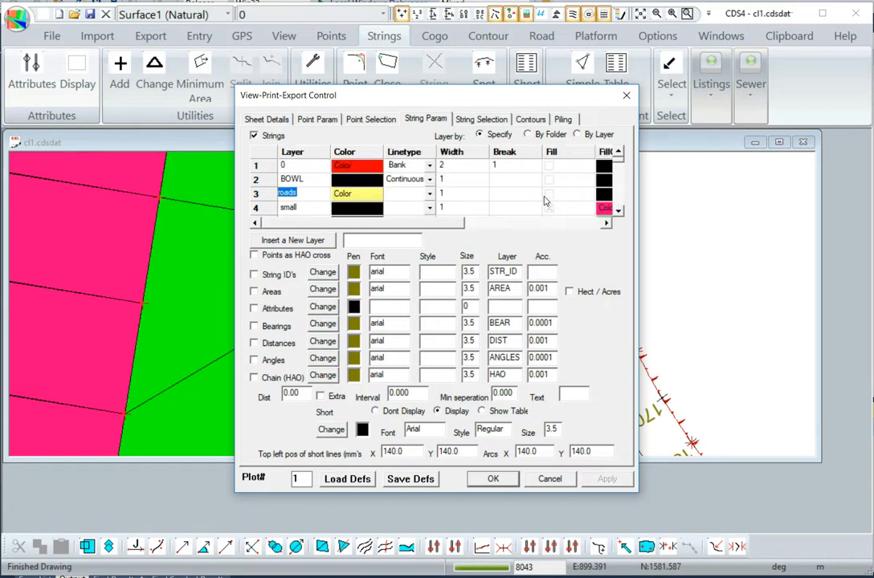
left_click(490, 479)
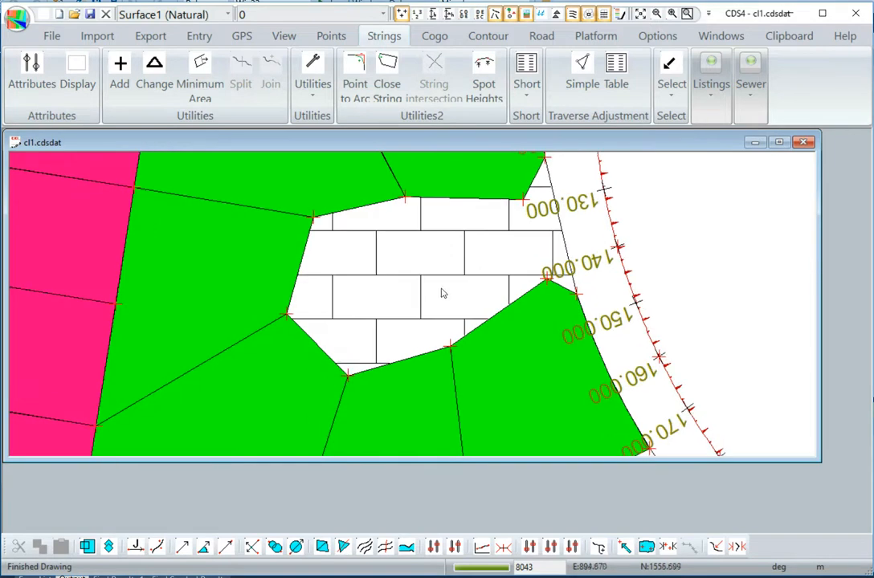
scroll(440, 280, "down", 1)
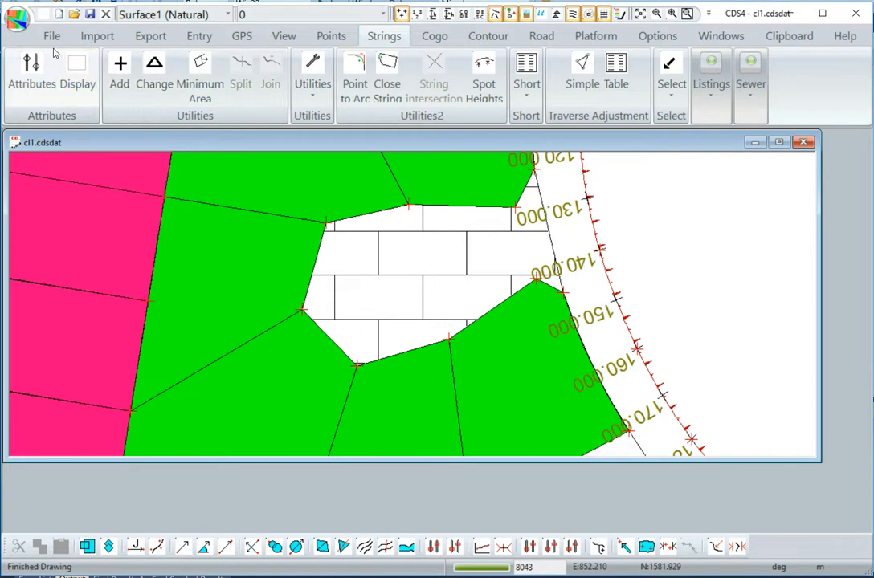
scroll(49, 48, "down", 1)
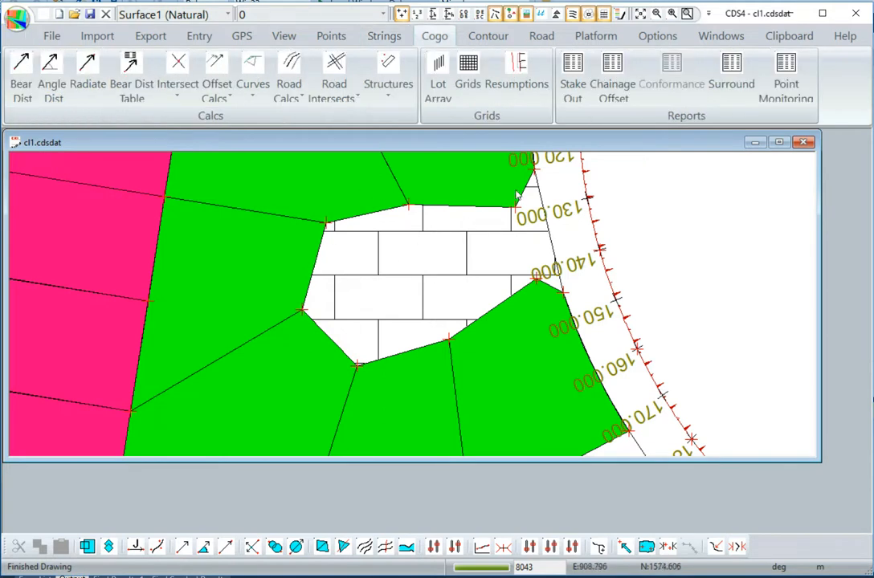